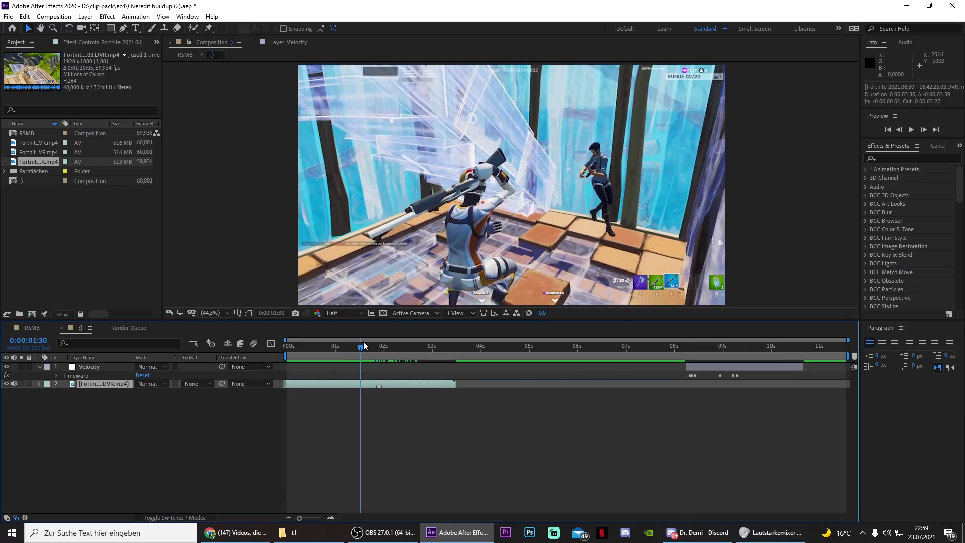
Move the Velocity layer so it starts at about 0:00:01:19 over the gameplay clip
{"action": "left_click_drag", "start_coordinate": [364, 344], "coordinate": [361, 343]}
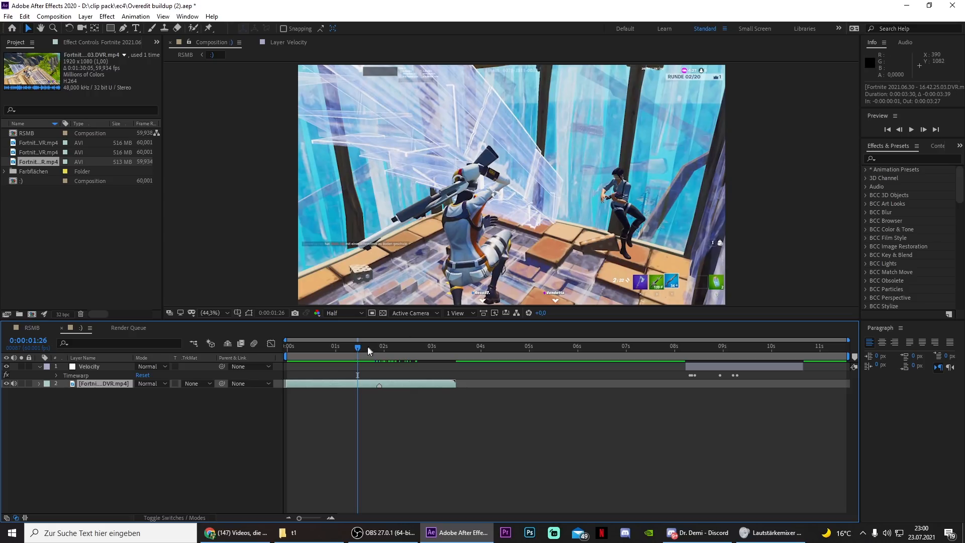
{"action": "left_click_drag", "start_coordinate": [355, 348], "coordinate": [345, 360]}
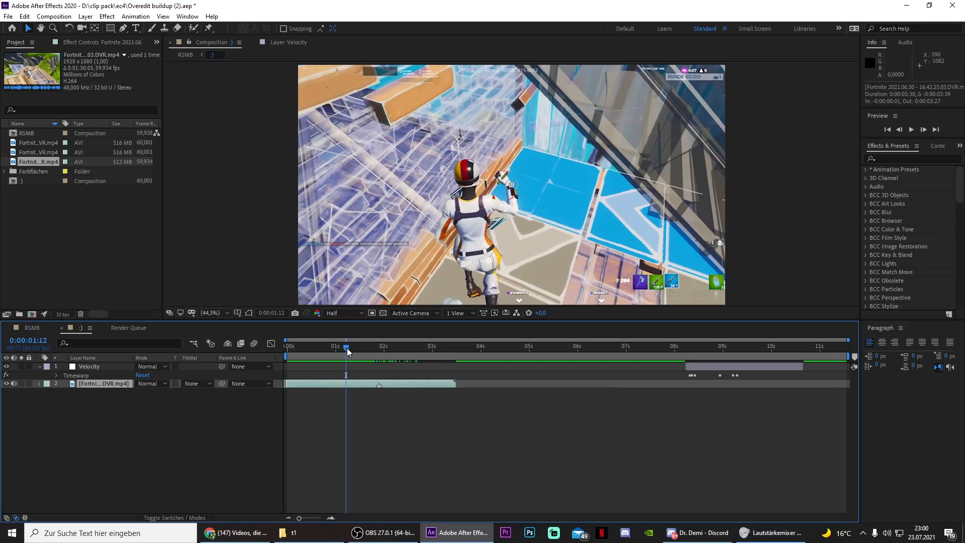
{"action": "left_click_drag", "start_coordinate": [347, 348], "coordinate": [352, 352]}
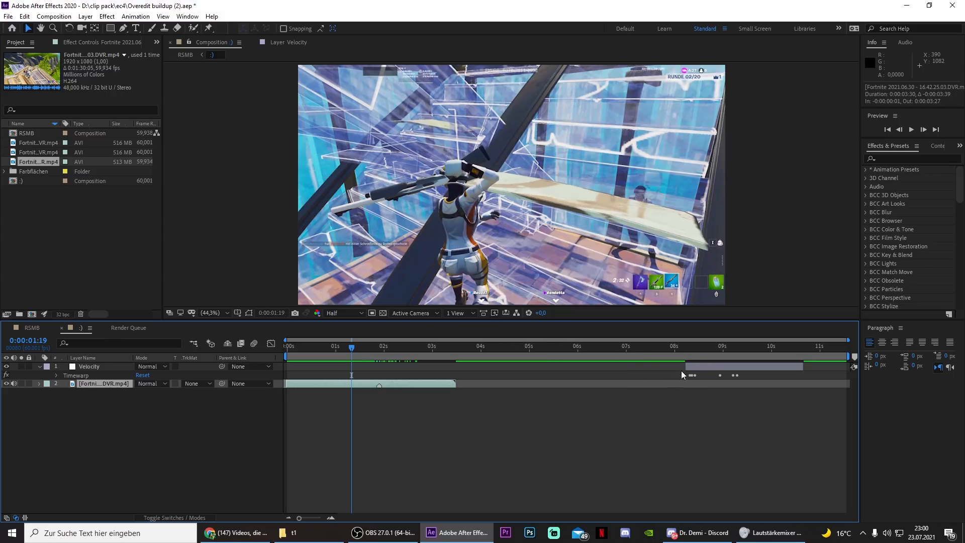
{"action": "left_click_drag", "start_coordinate": [689, 366], "coordinate": [456, 370]}
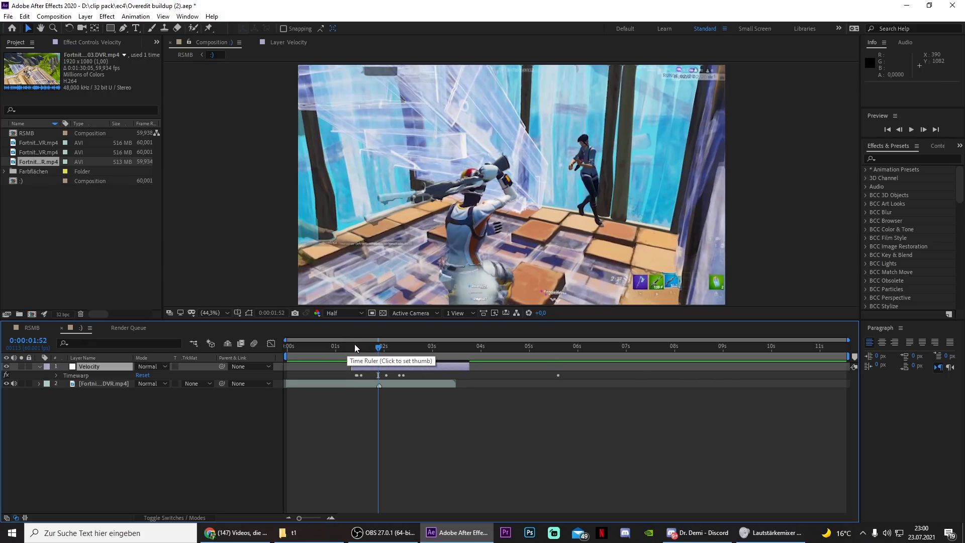
{"action": "mouse_move", "coordinate": [349, 345]}
{"action": "left_mouse_down"}
{"action": "mouse_move", "coordinate": [391, 334]}
{"action": "mouse_move", "coordinate": [354, 337]}
{"action": "left_mouse_up"}
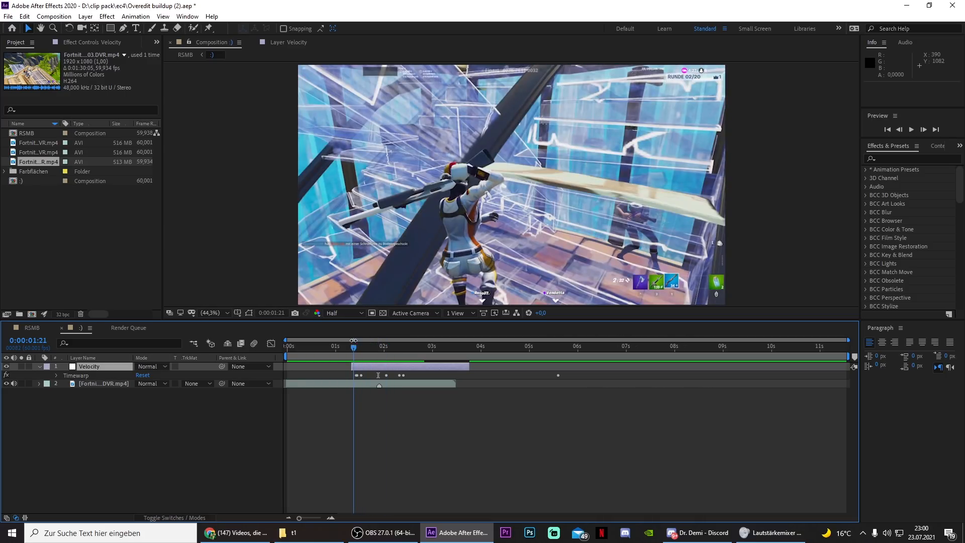
Pre-compose the Velocity layer and the gameplay clip together, moving all attributes into the new composition
{"action": "left_click", "coordinate": [86, 404]}
{"action": "left_click_drag", "start_coordinate": [86, 401], "coordinate": [107, 366]}
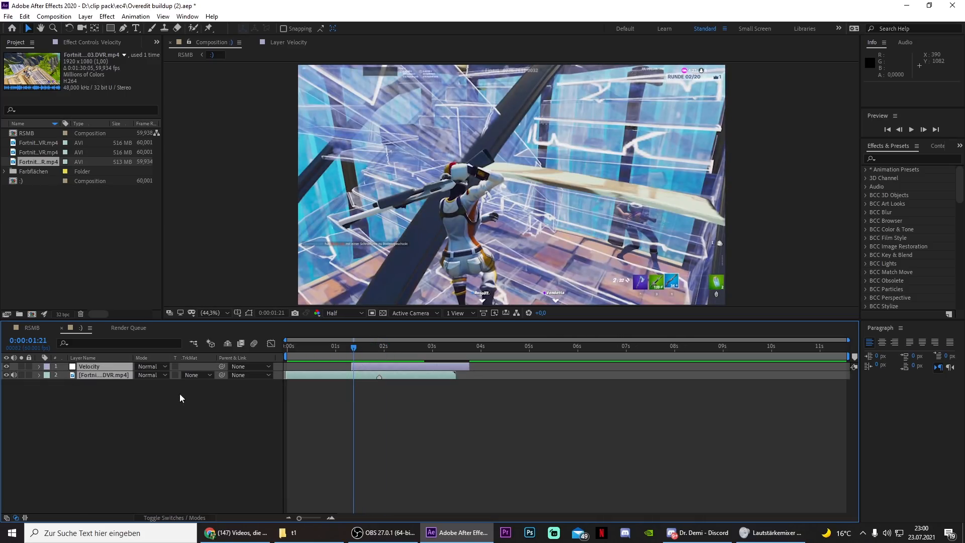
{"action": "right_click", "coordinate": [363, 375]}
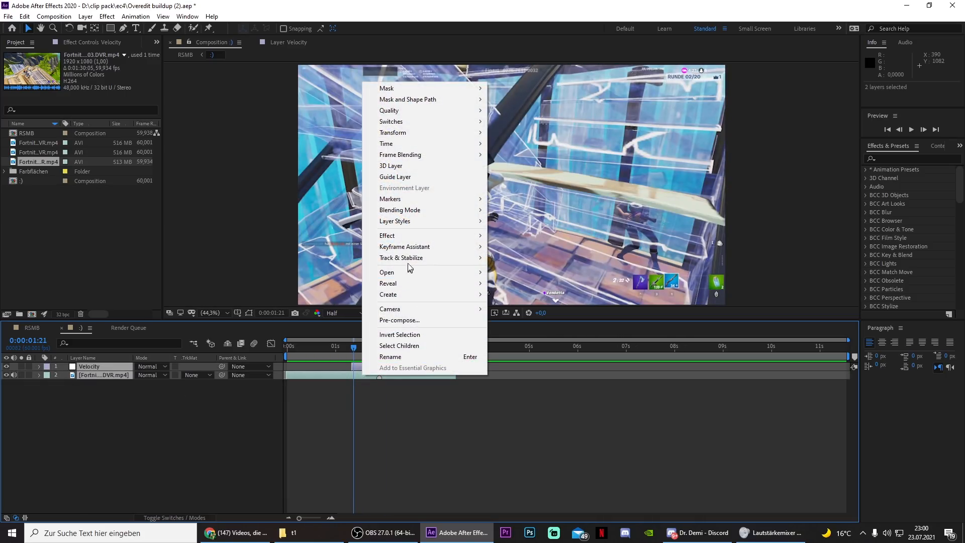
{"action": "left_click", "coordinate": [410, 320]}
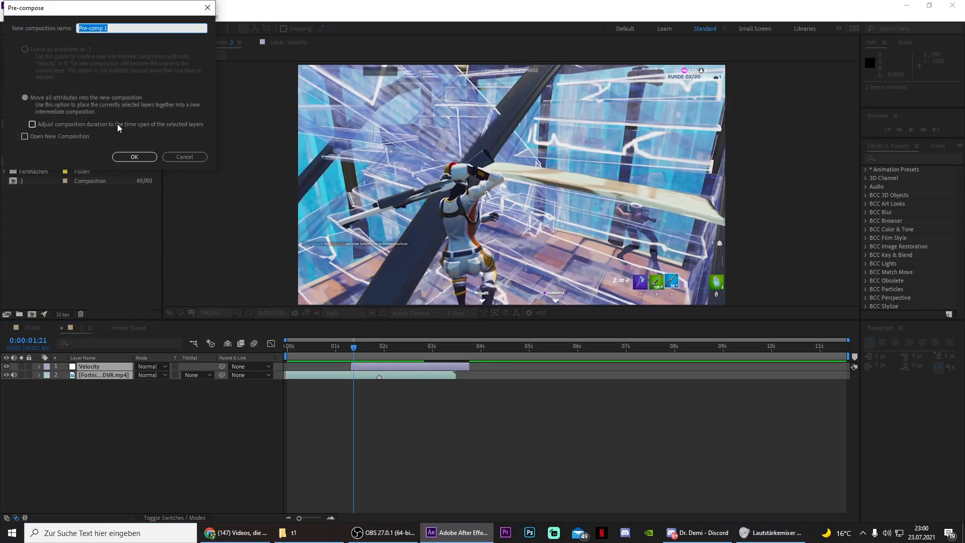
{"action": "left_click", "coordinate": [141, 156]}
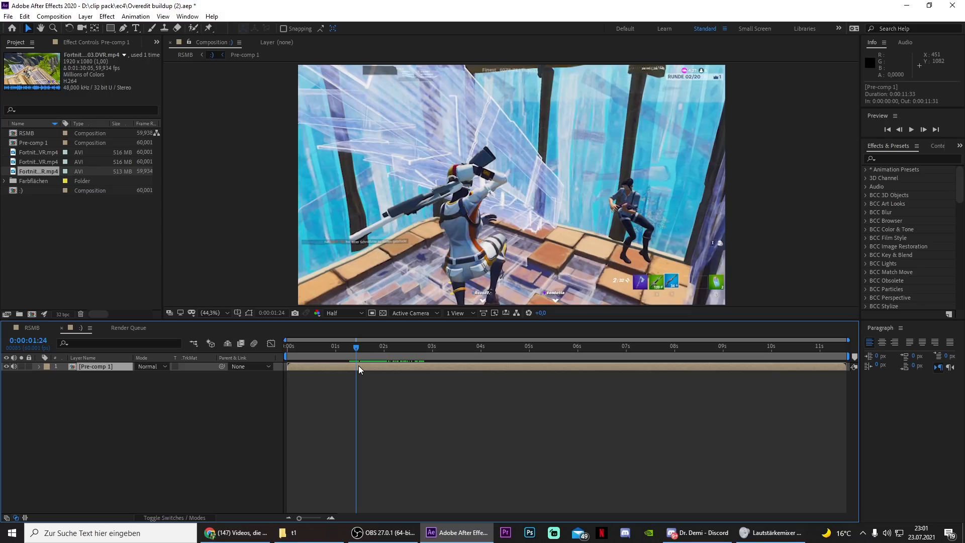
Split the pre-comp layer at 0:00:01:24 and again at 0:00:02:13 to isolate the middle segment
{"action": "key", "text": "ctrl+d"}
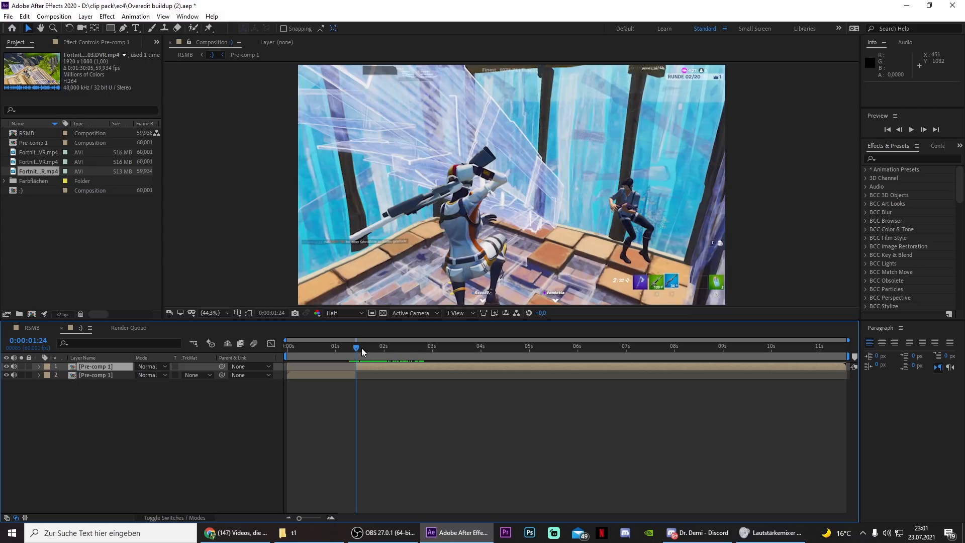
{"action": "left_click_drag", "start_coordinate": [361, 348], "coordinate": [397, 340]}
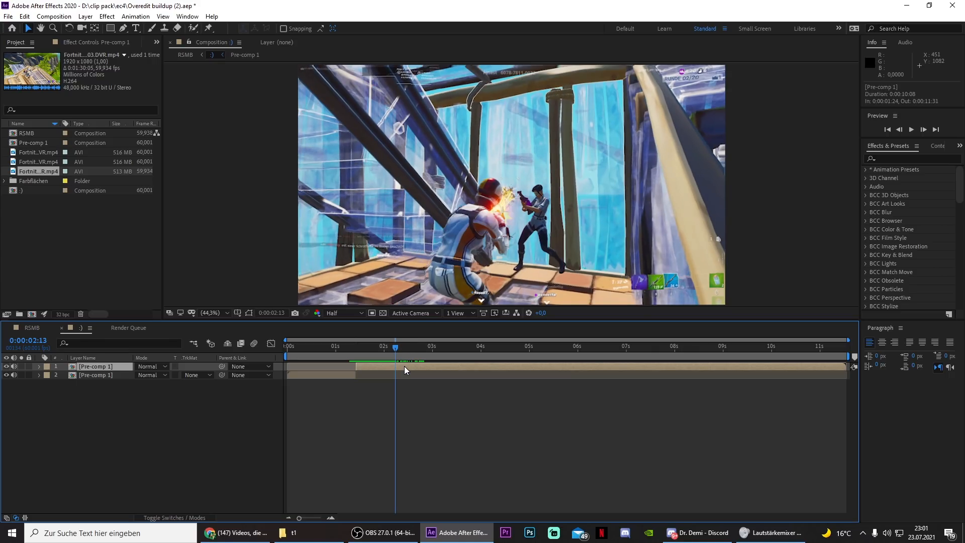
{"action": "key", "text": "ctrl+shift+d"}
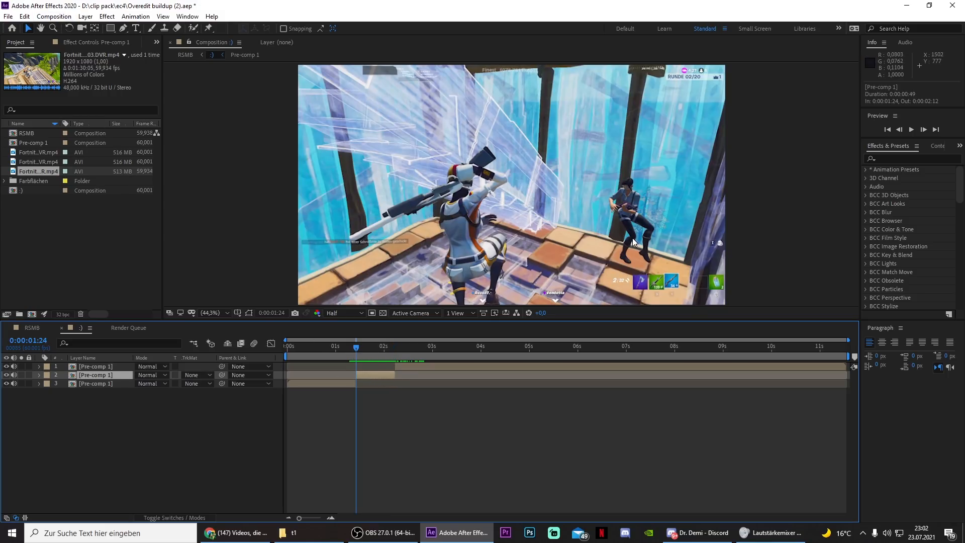
Draw a closed Pen tool mask around the enemy player on the middle segment at 0:00:01:24
{"action": "key", "text": "g"}
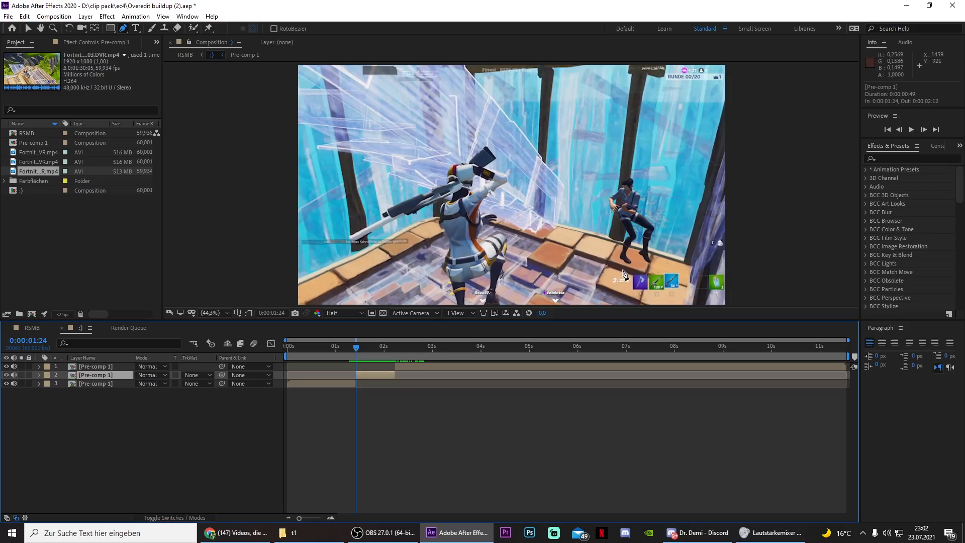
{"action": "left_click", "coordinate": [623, 270]}
{"action": "left_click", "coordinate": [619, 233]}
{"action": "left_click", "coordinate": [610, 216]}
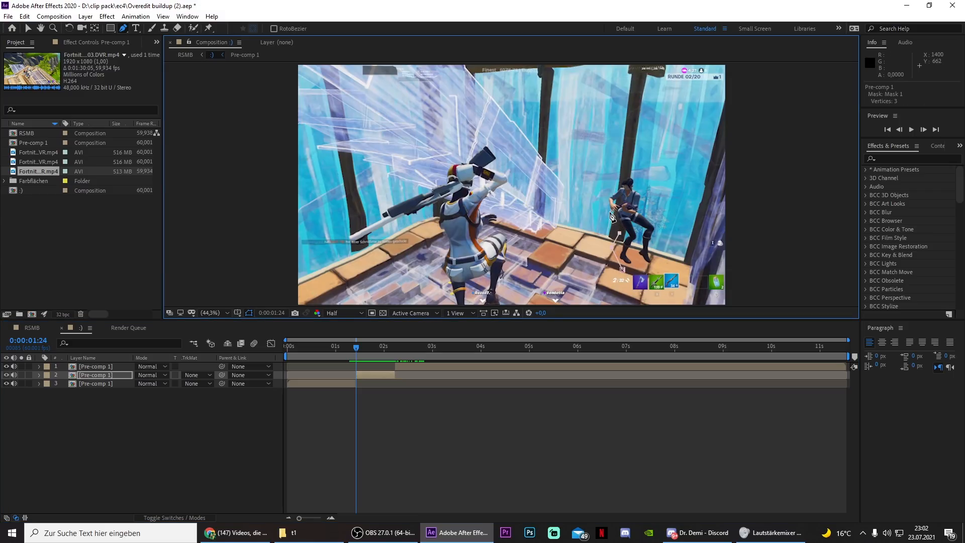
{"action": "left_click", "coordinate": [605, 192]}
{"action": "left_click", "coordinate": [620, 177]}
{"action": "left_click", "coordinate": [635, 172]}
{"action": "left_click", "coordinate": [646, 185]}
{"action": "left_click", "coordinate": [646, 199]}
{"action": "left_click", "coordinate": [644, 211]}
{"action": "left_click", "coordinate": [659, 220]}
{"action": "left_click", "coordinate": [623, 270]}
Enable Mask Path keyframing for the middle segment's mask at 0:00:01:24
{"action": "left_click", "coordinate": [98, 375]}
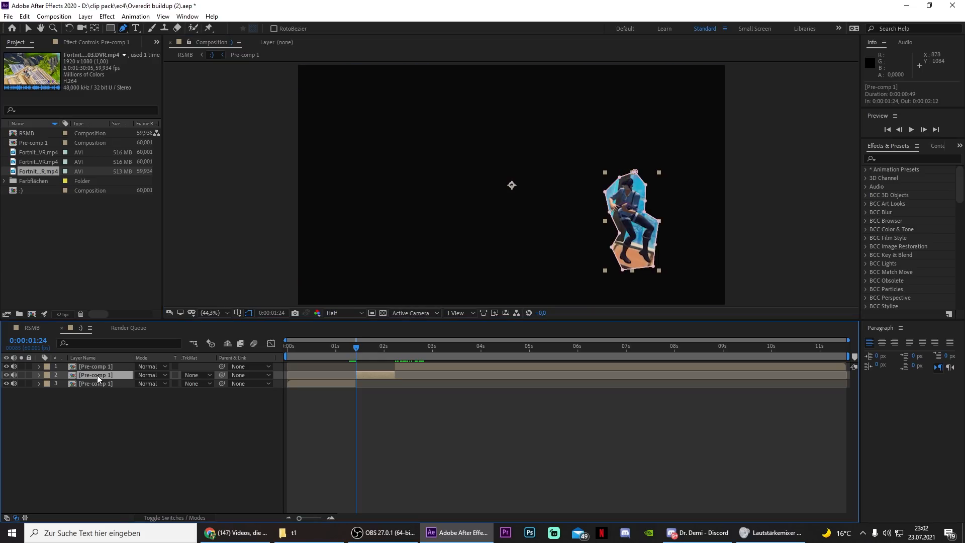
{"action": "key", "text": "m"}
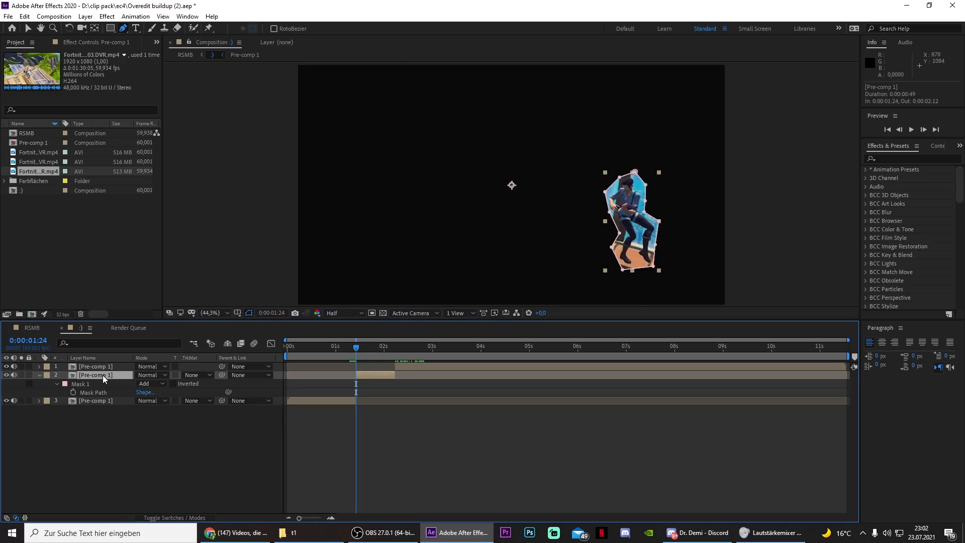
{"action": "left_click", "coordinate": [74, 393]}
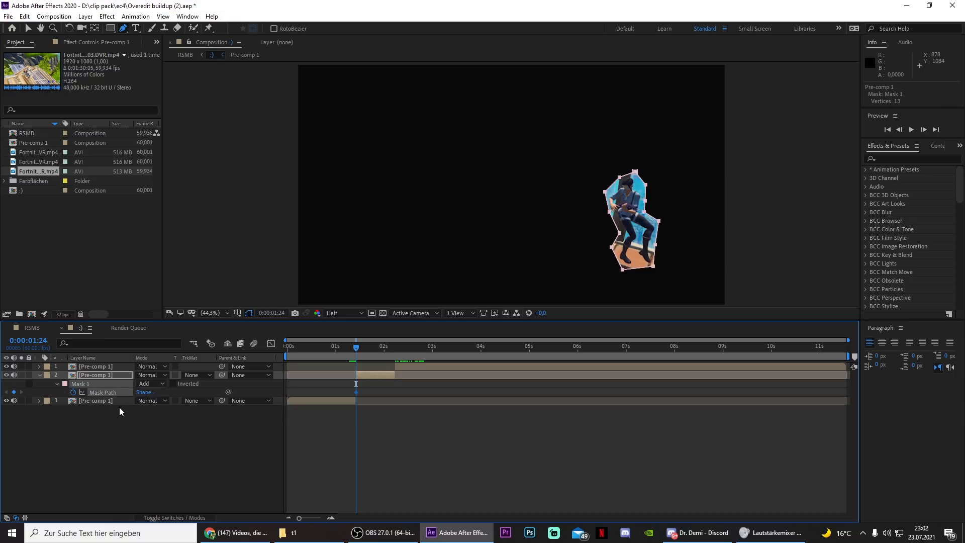
Duplicate the masked middle segment and delete Mask 1 from the lower copy
{"action": "left_click", "coordinate": [379, 375]}
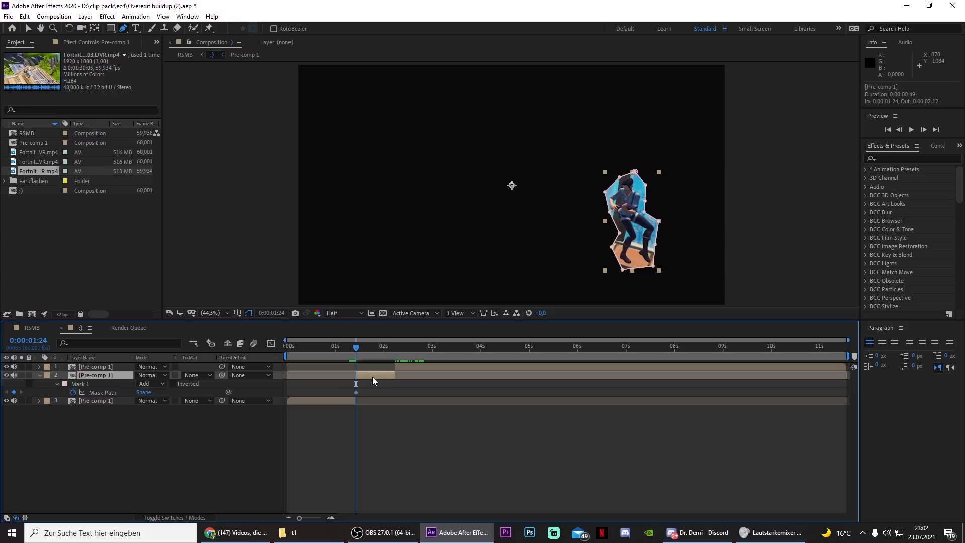
{"action": "key", "text": "ctrl+d"}
{"action": "left_click", "coordinate": [380, 383]}
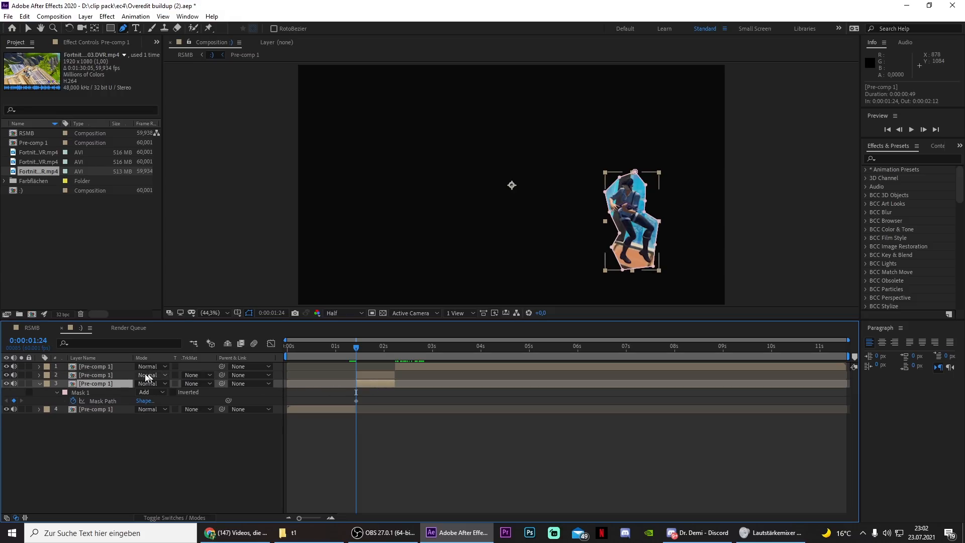
{"action": "left_click", "coordinate": [101, 392]}
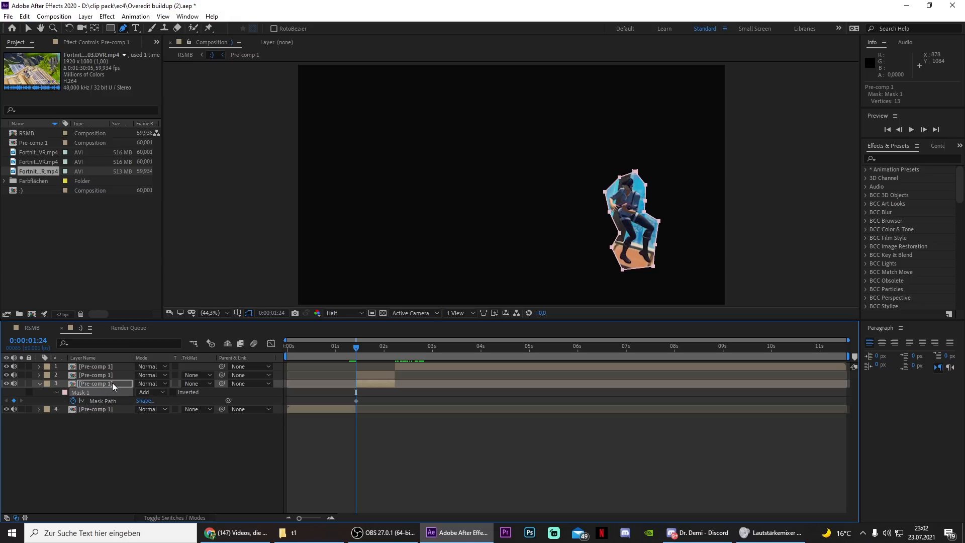
{"action": "key", "text": "Delete"}
Reshape the upper segment's mask path to follow the enemy player, starting one frame on at 0:00:01:25
{"action": "left_click", "coordinate": [121, 376]}
{"action": "key", "text": "m"}
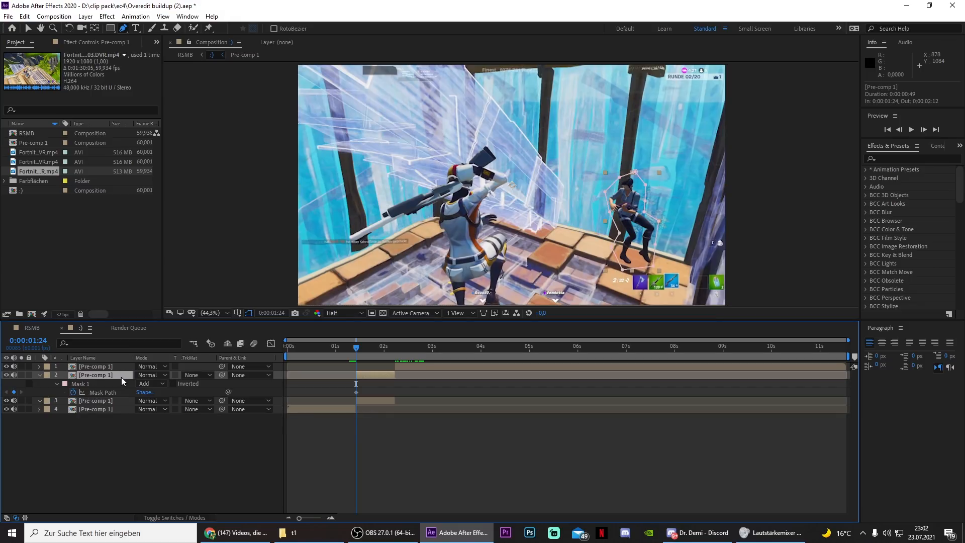
{"action": "key", "text": "Page_Down"}
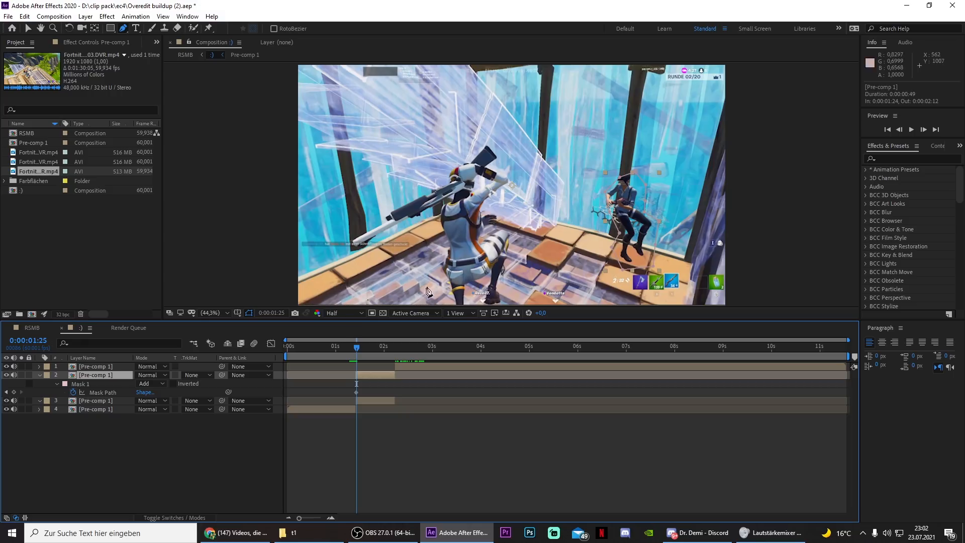
{"action": "left_click", "coordinate": [635, 172]}
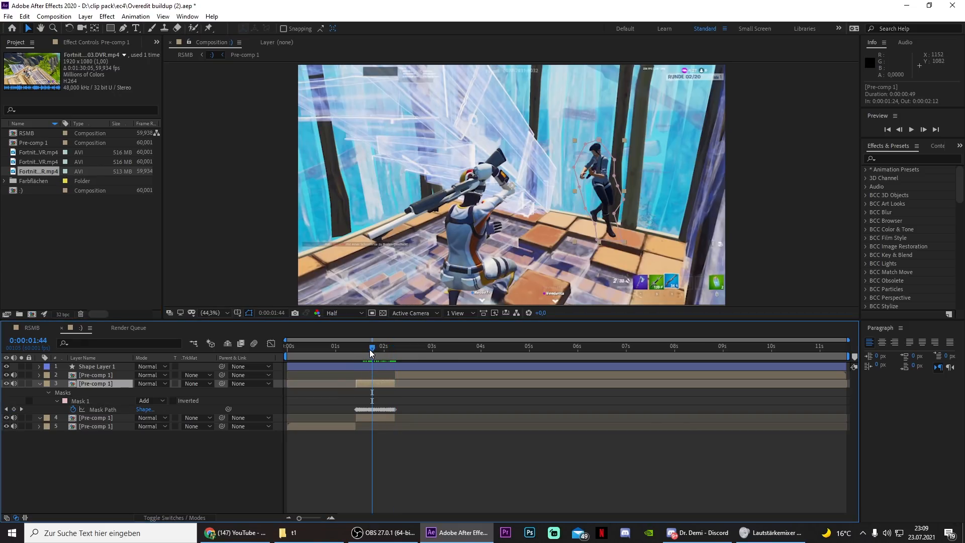
Set the tracked mask's mode to Subtract and increase its Mask Feather
{"action": "left_click", "coordinate": [151, 405]}
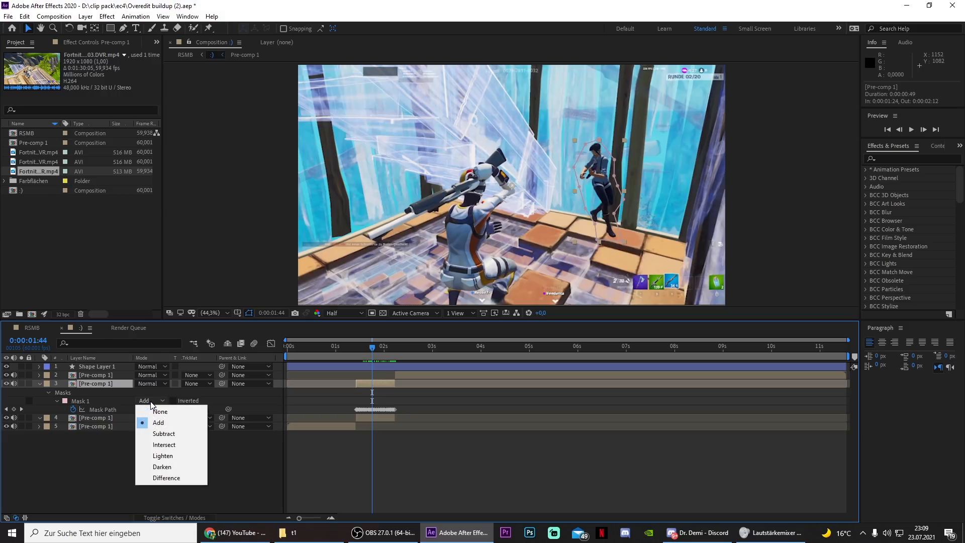
{"action": "left_click", "coordinate": [164, 434]}
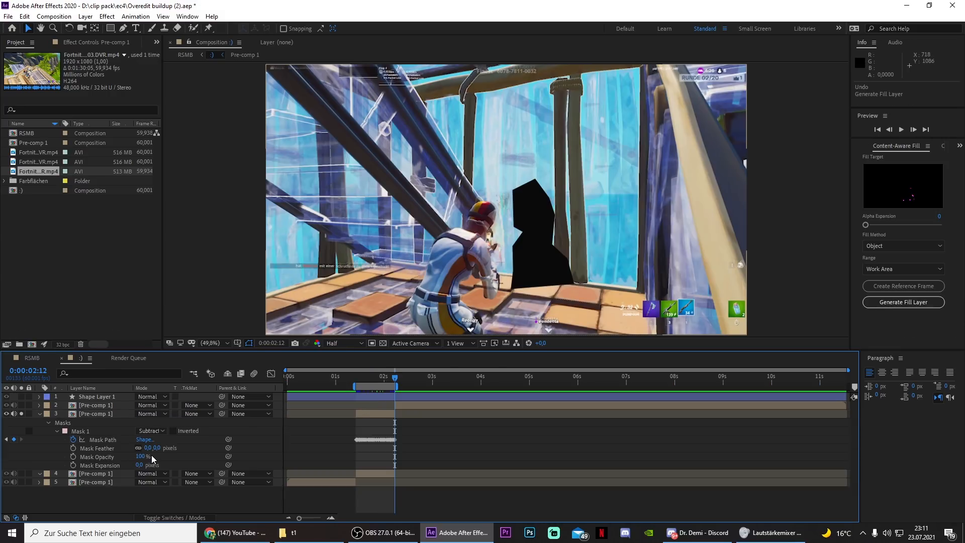
{"action": "left_click_drag", "start_coordinate": [151, 448], "coordinate": [161, 448]}
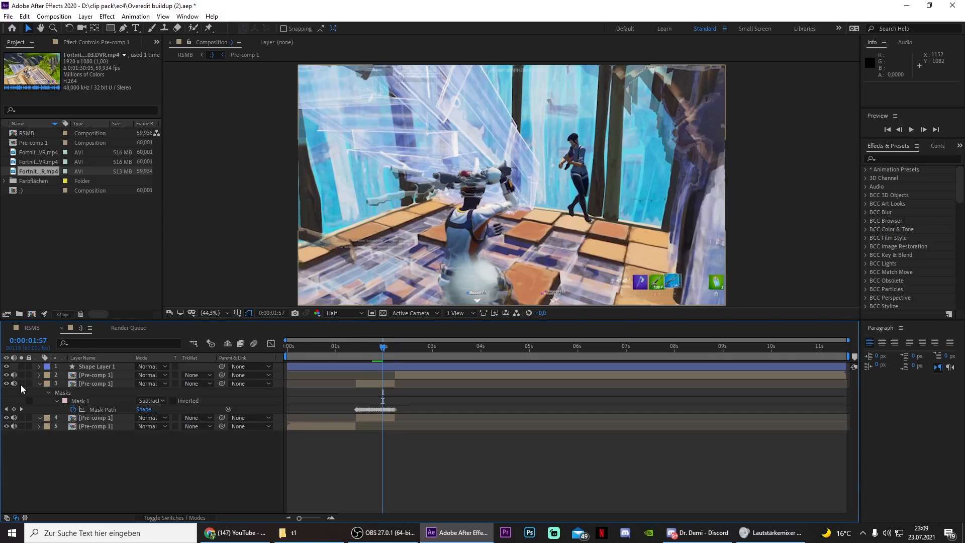
Solo the segment with the subtracted mask and open the Content-Aware Fill settings
{"action": "left_click", "coordinate": [21, 383]}
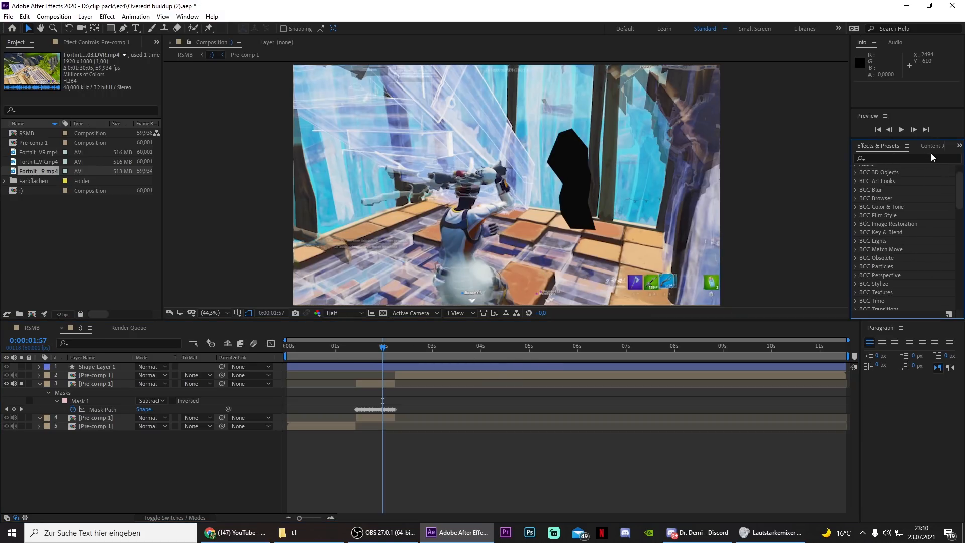
{"action": "left_click", "coordinate": [933, 146]}
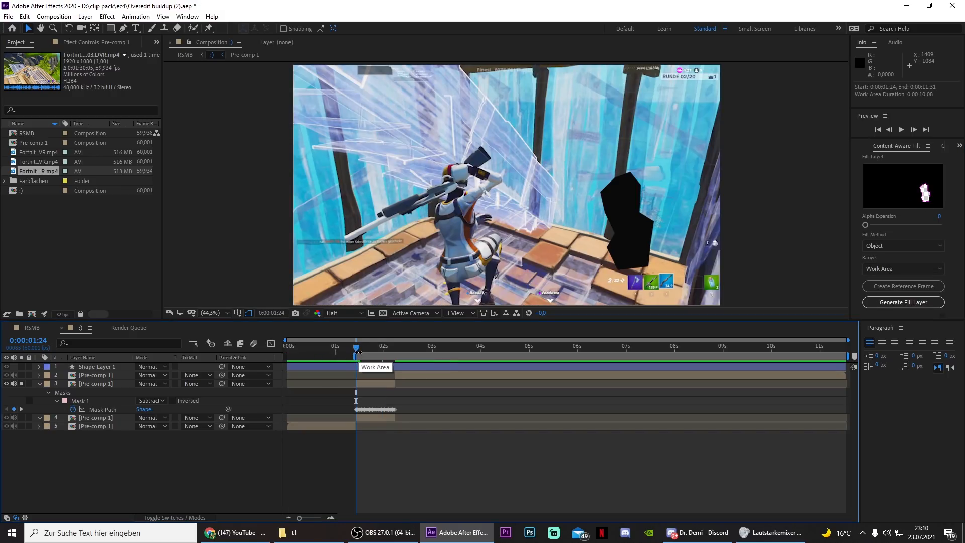
End the work area at 0:00:02:12 and generate a Content-Aware Fill layer with the Object method over the Work Area range
{"action": "left_click", "coordinate": [395, 347]}
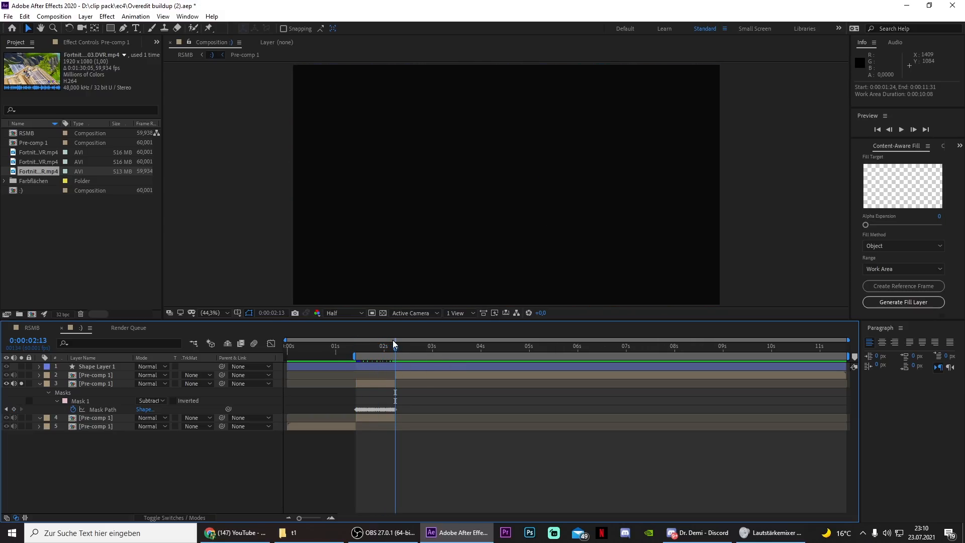
{"action": "key", "text": "n"}
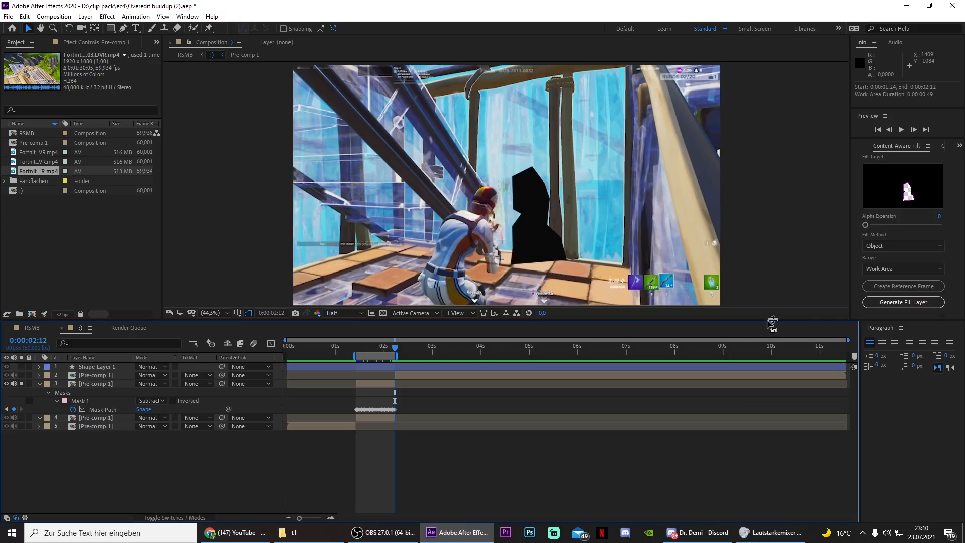
{"action": "left_click", "coordinate": [916, 303]}
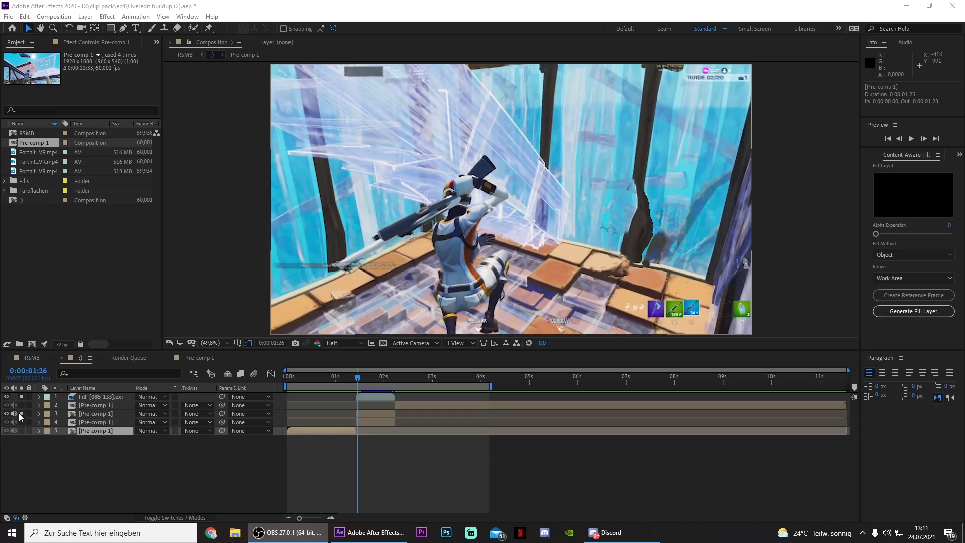
Turn off solo on the fill layer and the masked segment, and scrub the split section to check the result
{"action": "left_click", "coordinate": [21, 413]}
{"action": "left_click", "coordinate": [21, 396]}
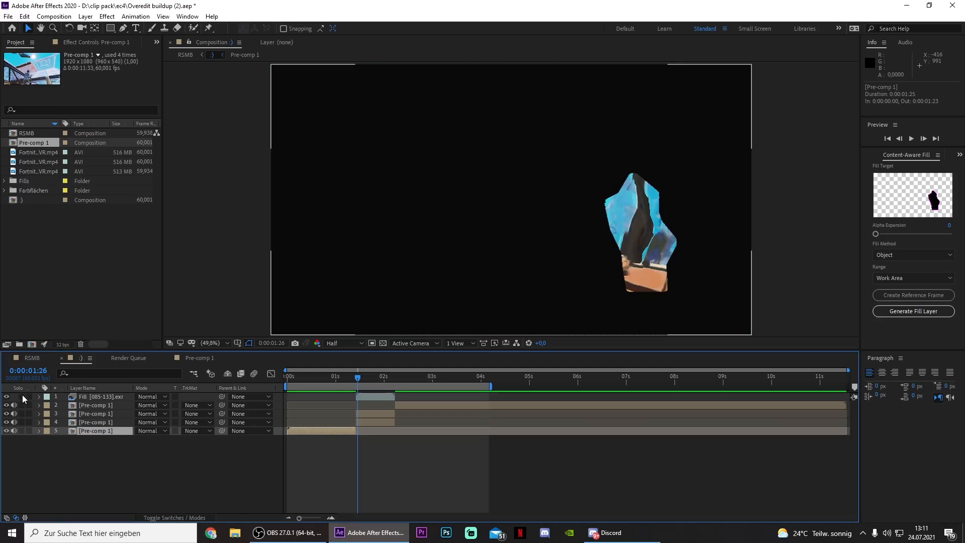
{"action": "mouse_move", "coordinate": [349, 377]}
{"action": "left_mouse_down"}
{"action": "mouse_move", "coordinate": [338, 376]}
{"action": "mouse_move", "coordinate": [361, 373]}
{"action": "left_mouse_up"}
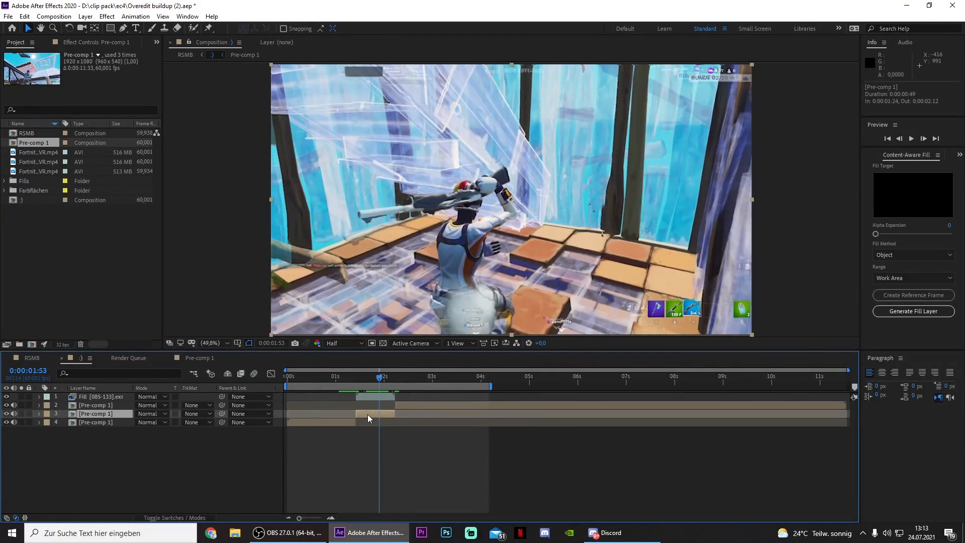
Duplicate the middle pre-comp segment and place the copy above the fill layer at the top of the stack
{"action": "key", "text": "ctrl+d"}
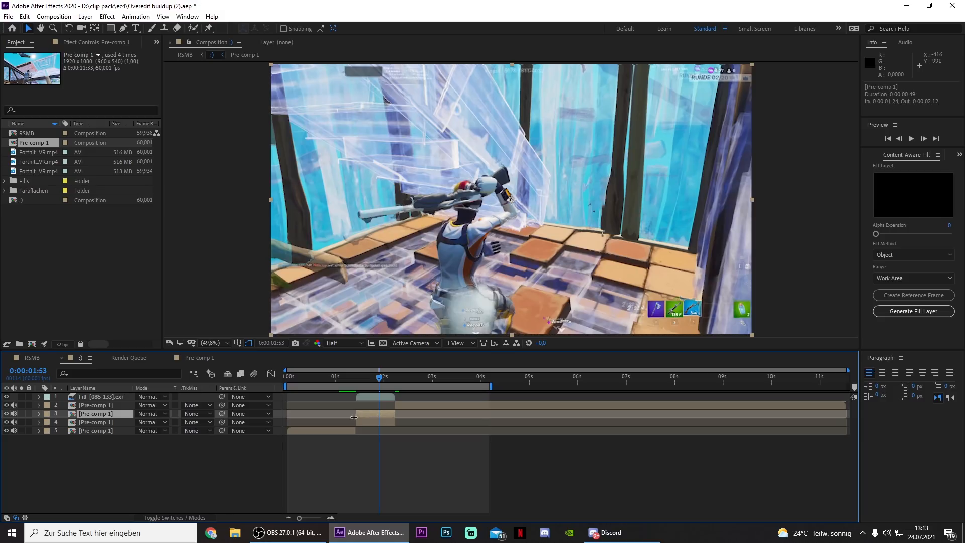
{"action": "left_click_drag", "start_coordinate": [81, 416], "coordinate": [85, 399]}
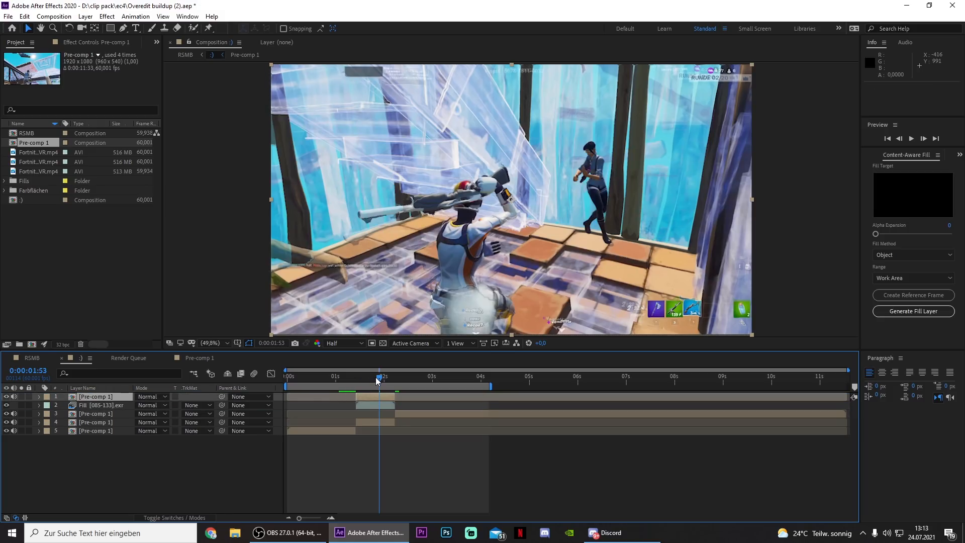
Open the duplicated top pre-comp segment in its layer view and isolate the enemy player with Roto Brush strokes
{"action": "left_click_drag", "start_coordinate": [378, 380], "coordinate": [375, 383]}
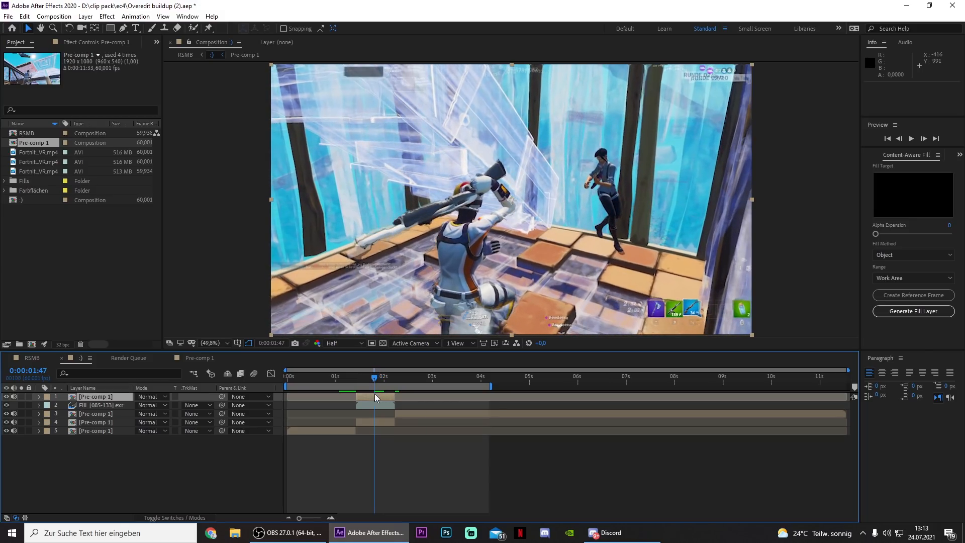
{"action": "double_click", "coordinate": [379, 396]}
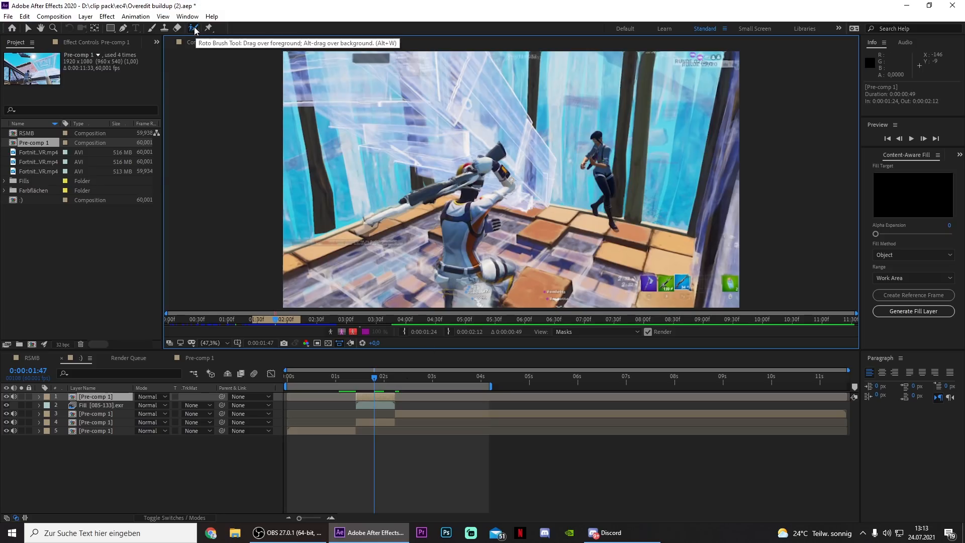
{"action": "left_click_drag", "start_coordinate": [595, 145], "coordinate": [598, 178]}
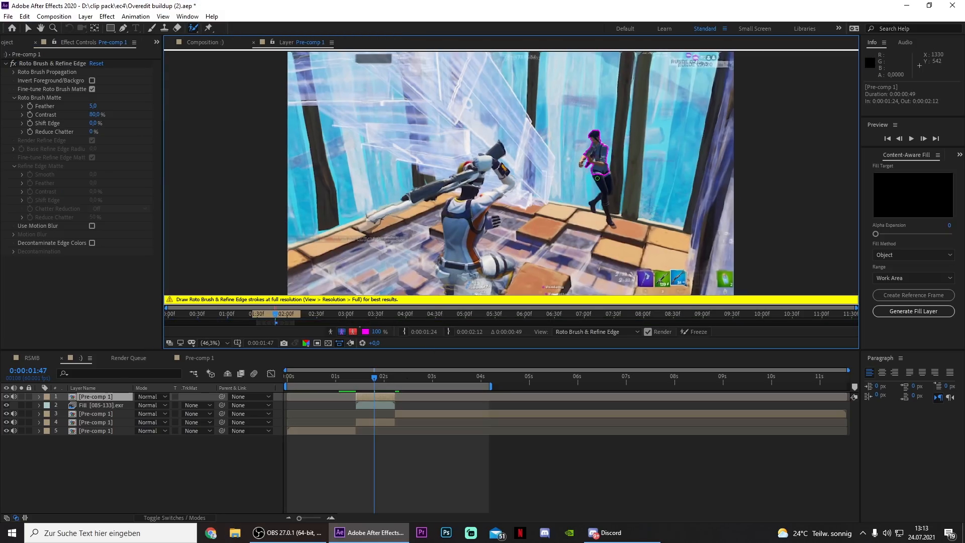
{"action": "scroll", "coordinate": [600, 183], "scroll_direction": "up", "scroll_amount": 4}
{"action": "scroll", "coordinate": [626, 180], "scroll_direction": "down", "scroll_amount": 2}
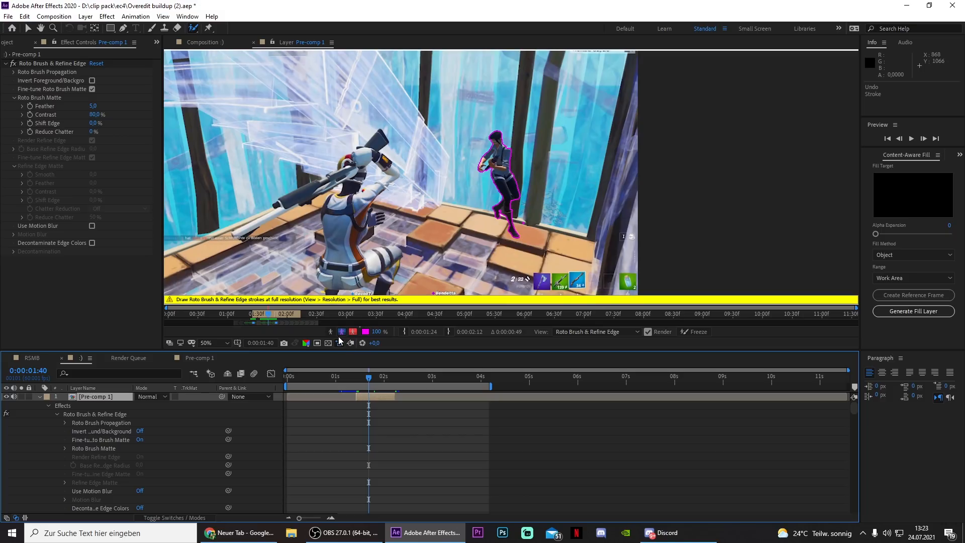
Inspect the enemy player's black-and-white roto matte across the segment, restore the boundary display, and return to the composition view
{"action": "left_click", "coordinate": [342, 332]}
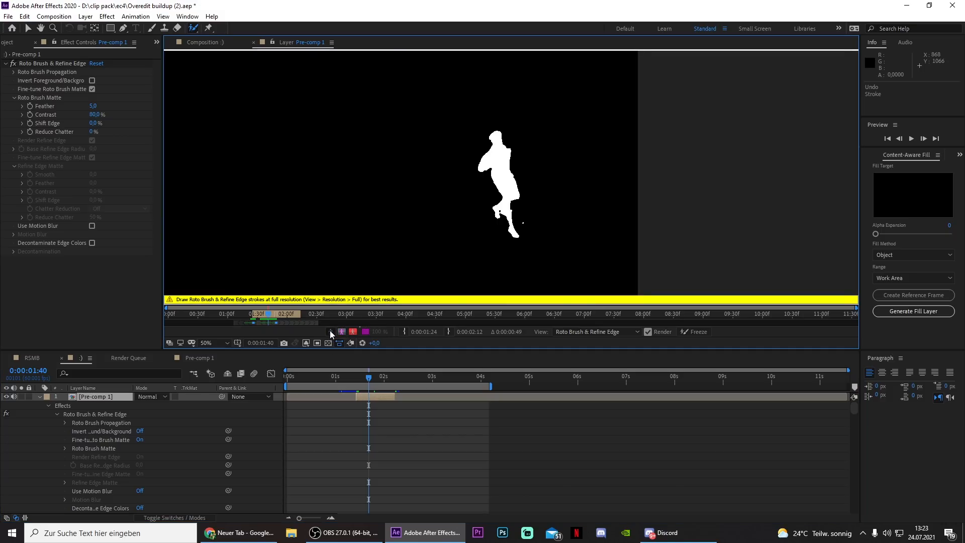
{"action": "left_click_drag", "start_coordinate": [369, 376], "coordinate": [381, 378]}
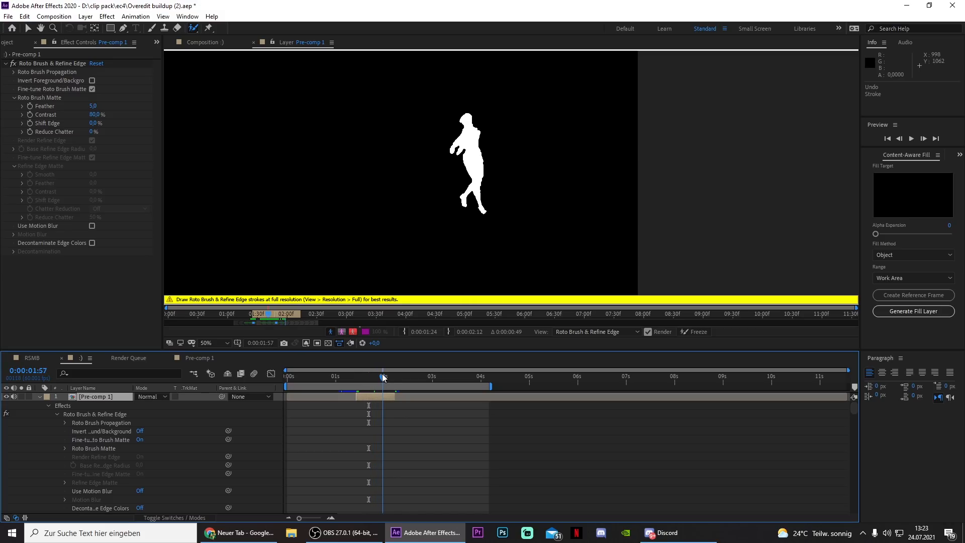
{"action": "left_click_drag", "start_coordinate": [383, 373], "coordinate": [373, 376]}
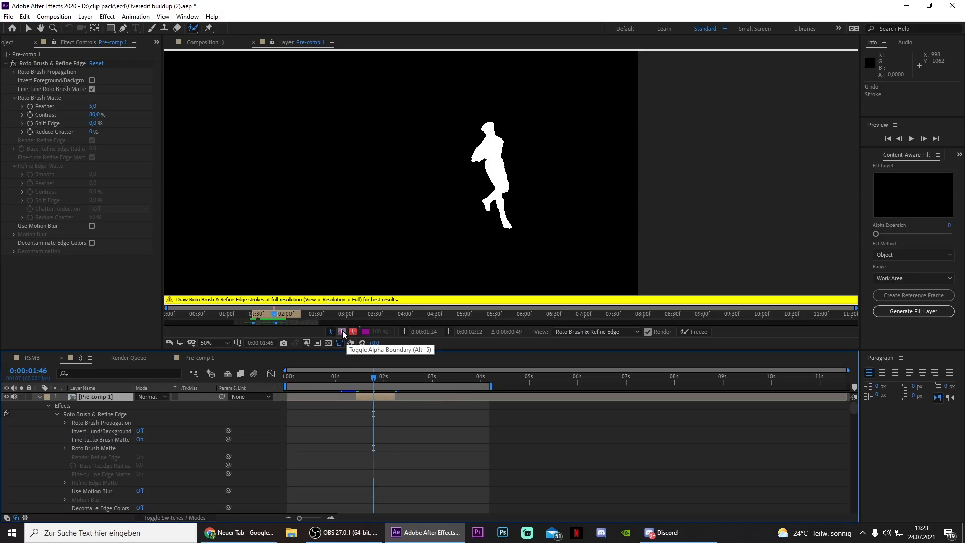
{"action": "left_click", "coordinate": [342, 331]}
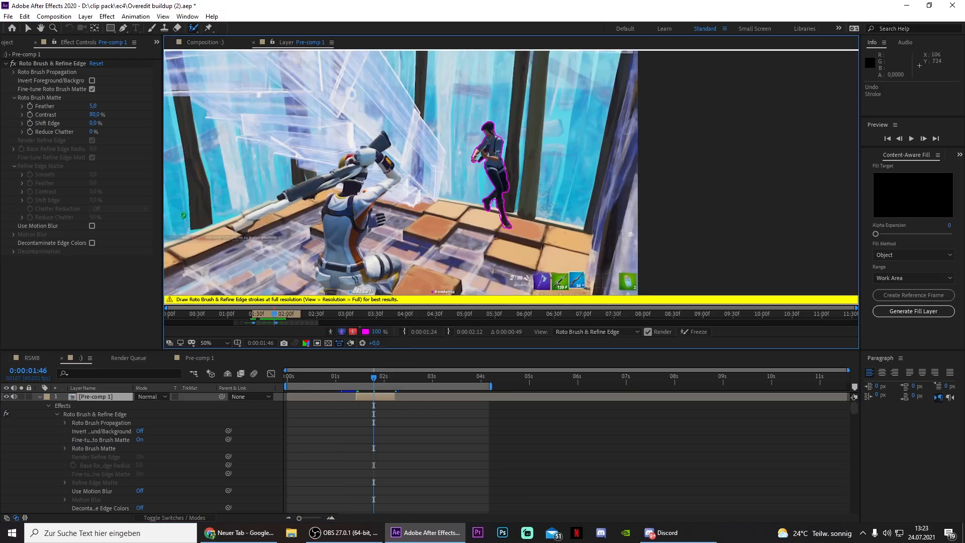
{"action": "left_click", "coordinate": [226, 43]}
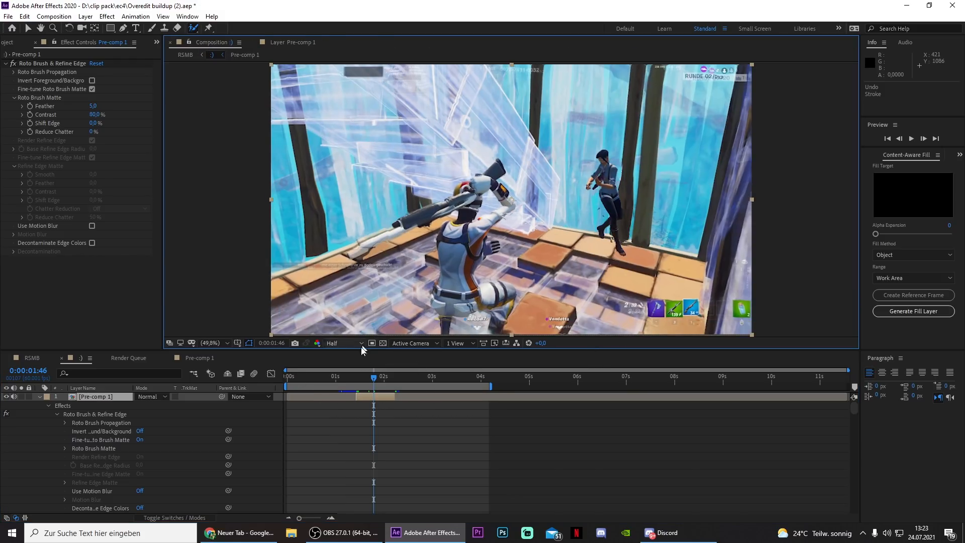
Search the effects for "basic 3d" and apply the Basic 3D effect to the top pre-comp segment
{"action": "key", "text": "p"}
{"action": "left_click", "coordinate": [958, 155]}
{"action": "left_click", "coordinate": [940, 167]}
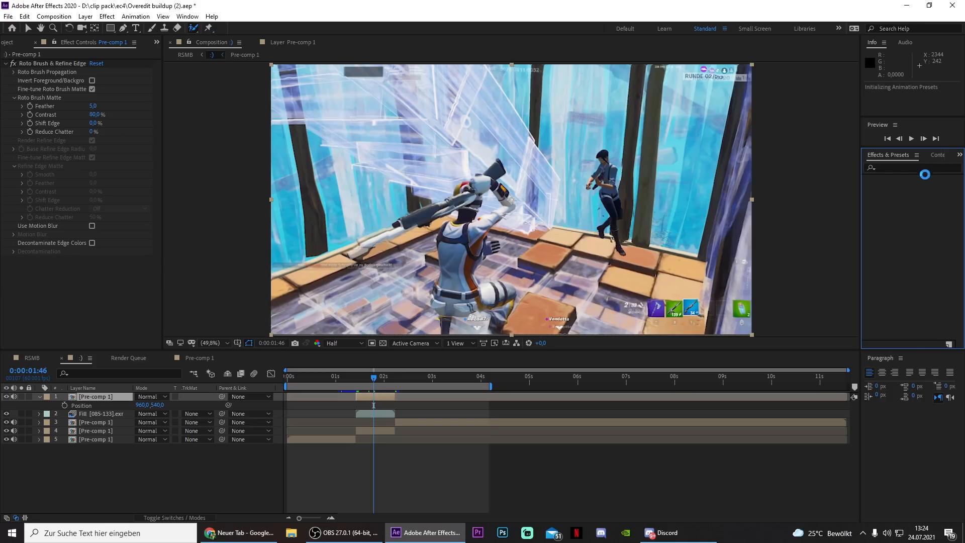
{"action": "left_click", "coordinate": [904, 167]}
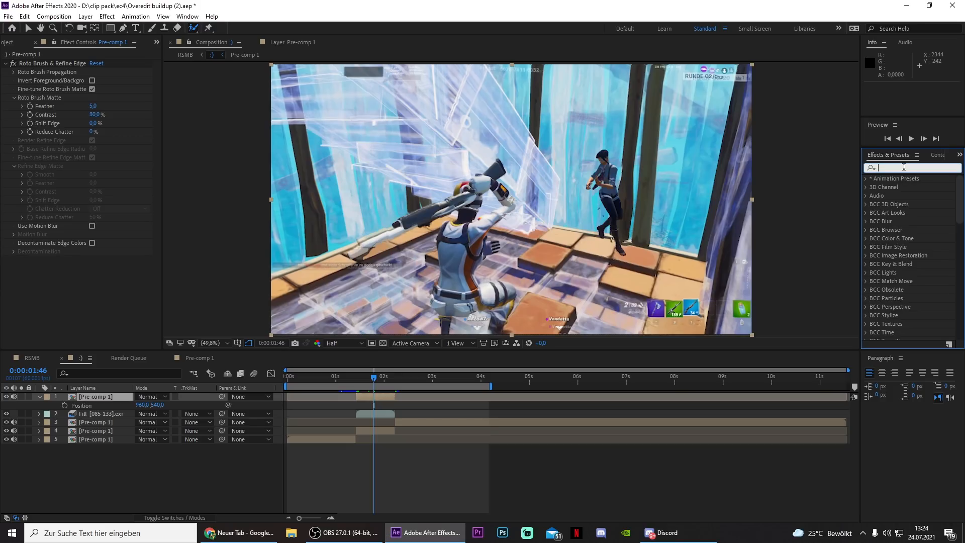
{"action": "type", "text": "basic 3d"}
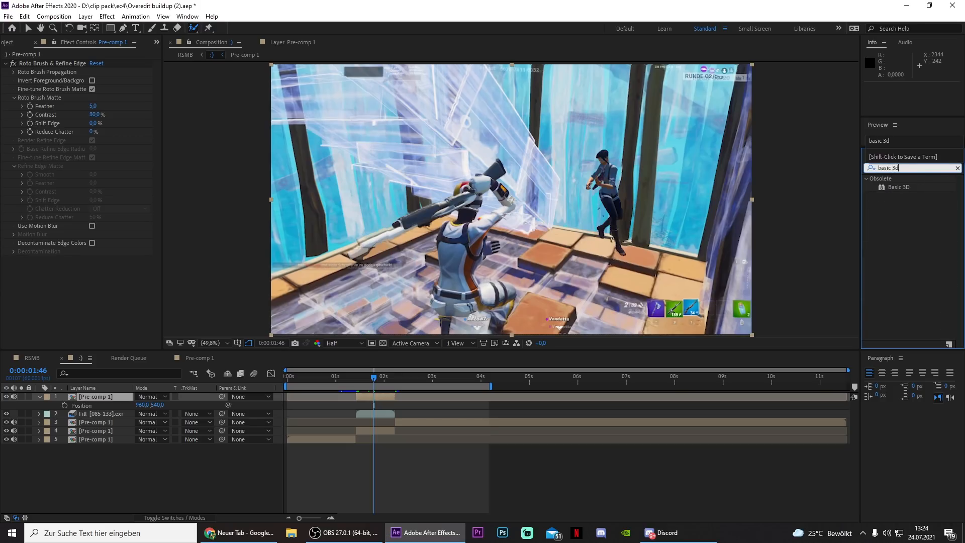
{"action": "left_click", "coordinate": [903, 187]}
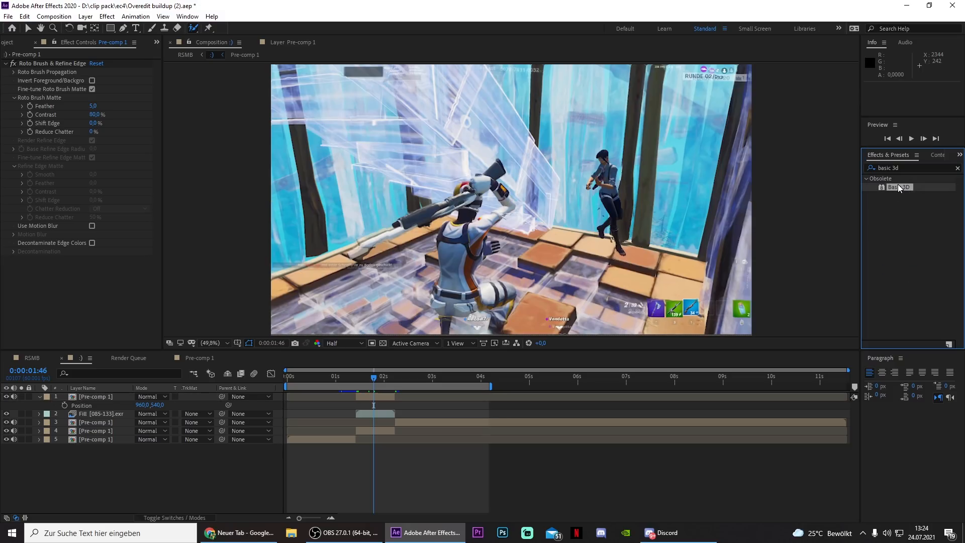
{"action": "left_click_drag", "start_coordinate": [898, 184], "coordinate": [358, 380]}
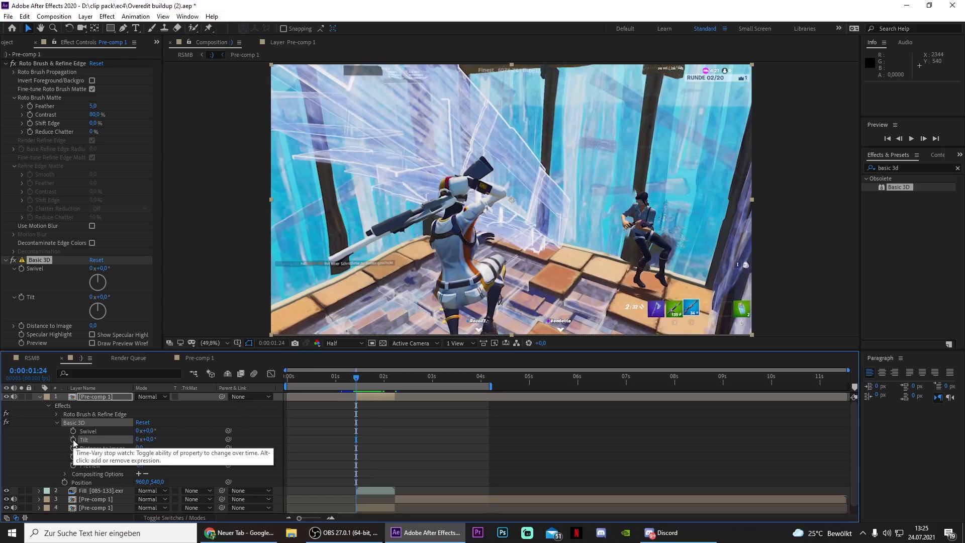
Animate the Basic 3D Tilt with keyframes at 0:00:01:24, at 0:00:01:51 with -127°, and near the segment's end
{"action": "left_click", "coordinate": [73, 440]}
{"action": "left_click_drag", "start_coordinate": [356, 393], "coordinate": [377, 386]}
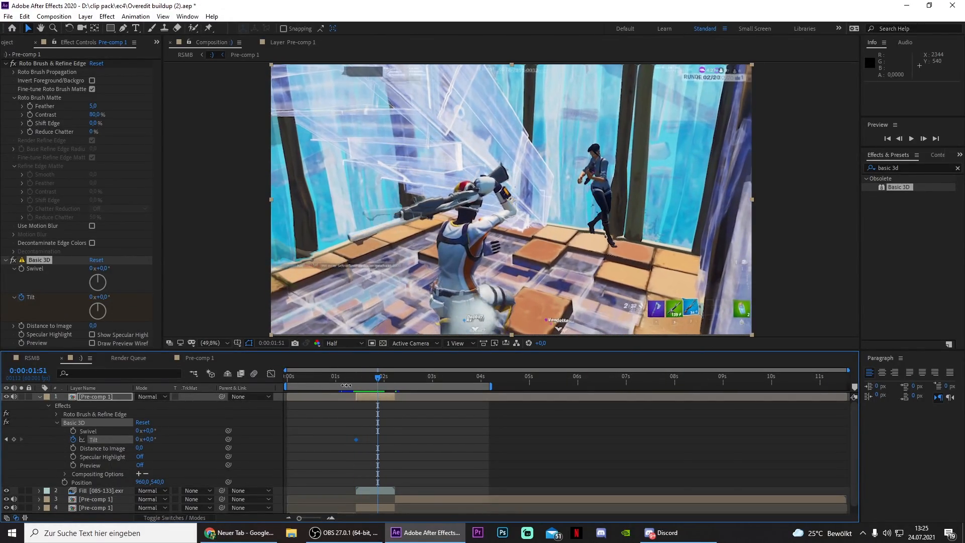
{"action": "left_click", "coordinate": [151, 439]}
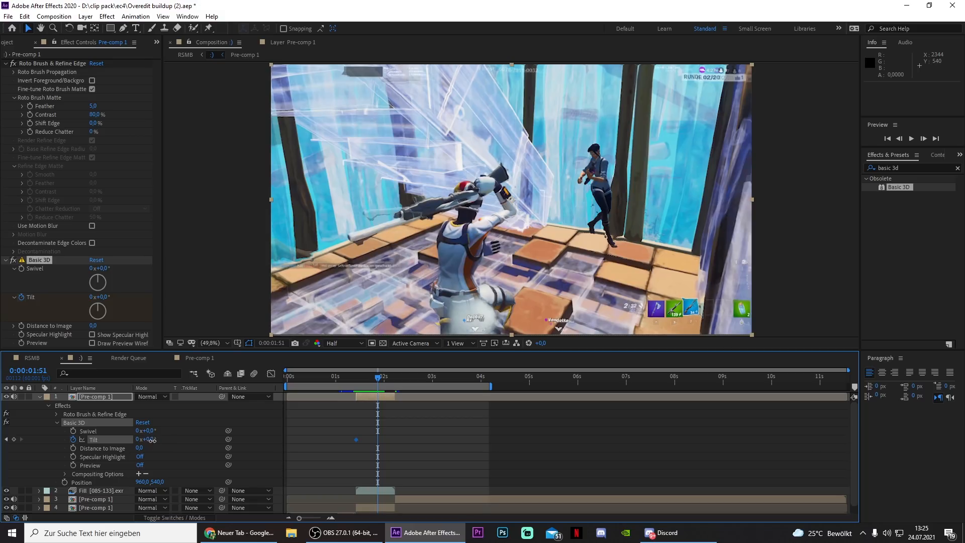
{"action": "left_click", "coordinate": [200, 433]}
{"action": "left_click_drag", "start_coordinate": [153, 440], "coordinate": [104, 455]}
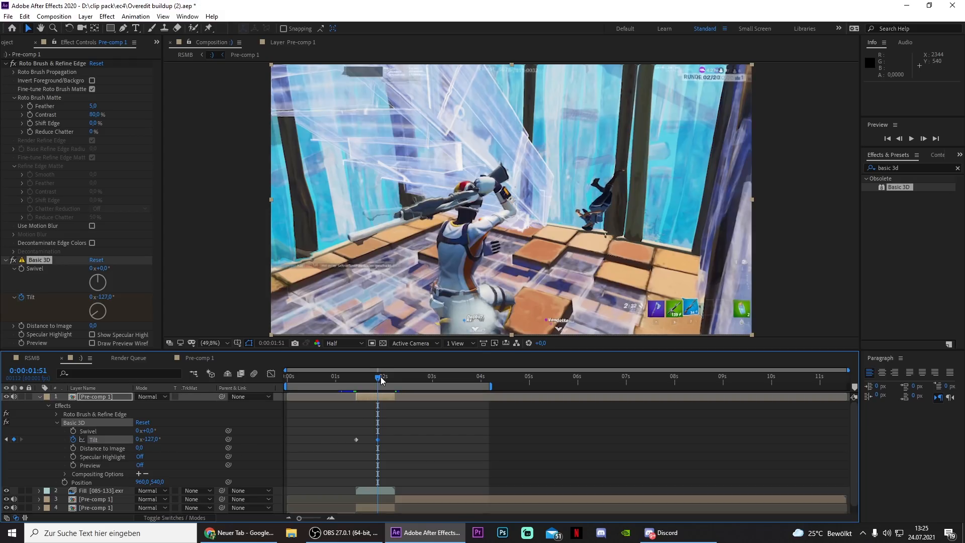
{"action": "left_click_drag", "start_coordinate": [381, 381], "coordinate": [396, 379]}
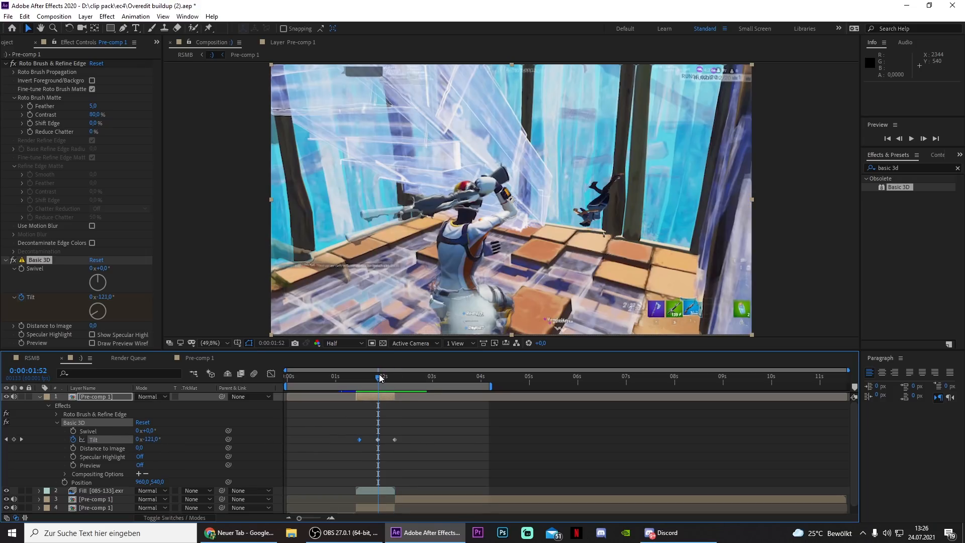
Move the middle Tilt keyframe slightly later and apply Easy Ease to all three Tilt keyframes
{"action": "left_click_drag", "start_coordinate": [380, 379], "coordinate": [333, 385]}
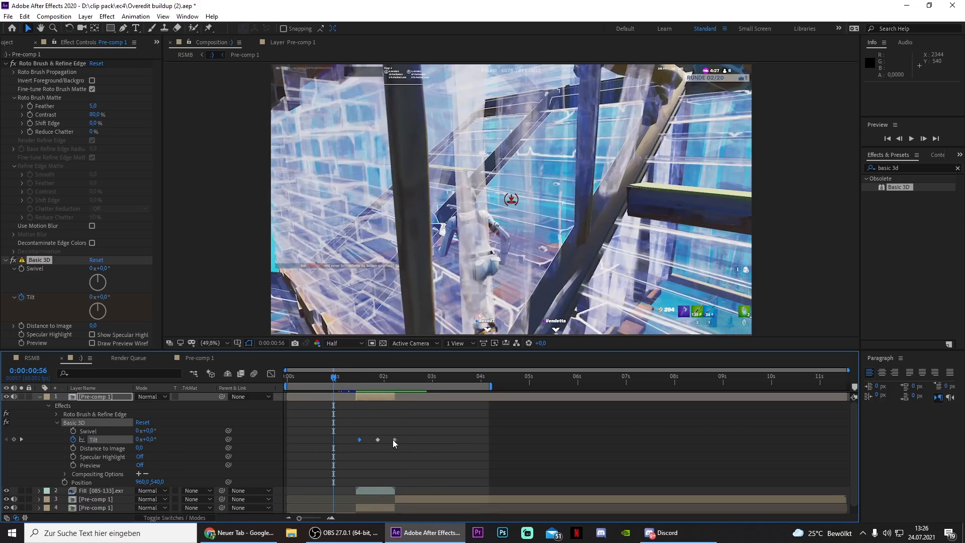
{"action": "left_click_drag", "start_coordinate": [378, 439], "coordinate": [382, 439]}
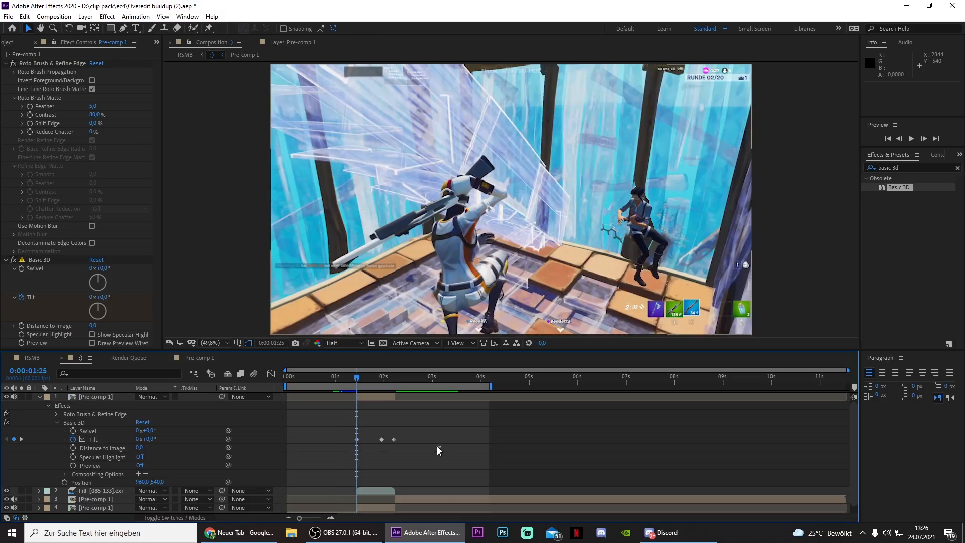
{"action": "left_click_drag", "start_coordinate": [441, 448], "coordinate": [338, 436]}
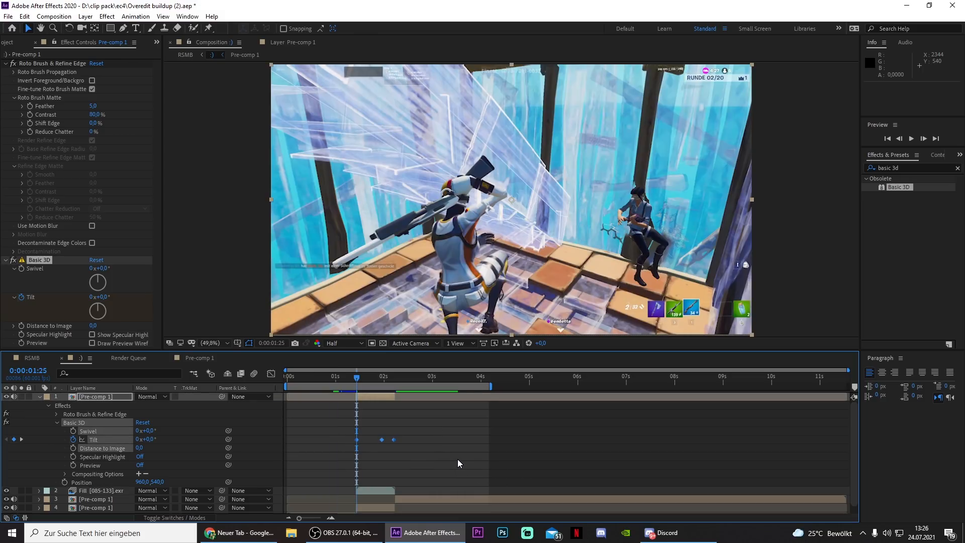
{"action": "key", "text": "F9"}
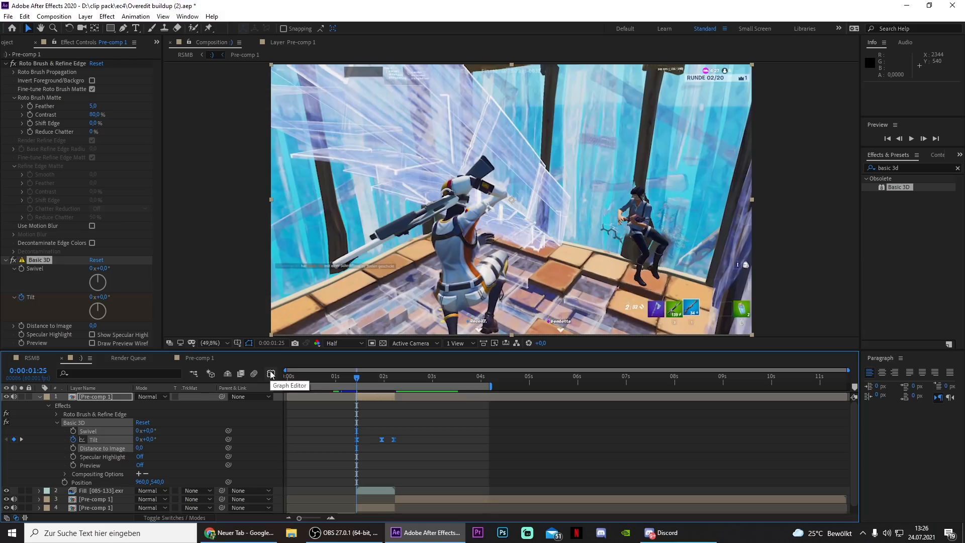
Lengthen the first Tilt keyframe's outgoing ease in the Graph Editor's speed curve and scrub the flip
{"action": "left_click", "coordinate": [271, 374]}
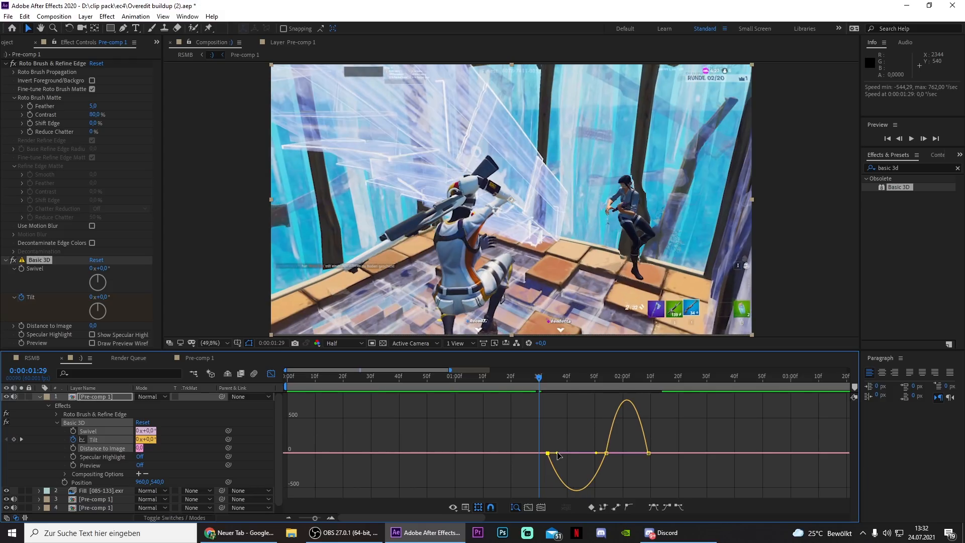
{"action": "left_click_drag", "start_coordinate": [560, 454], "coordinate": [643, 456]}
{"action": "left_click_drag", "start_coordinate": [539, 378], "coordinate": [544, 401]}
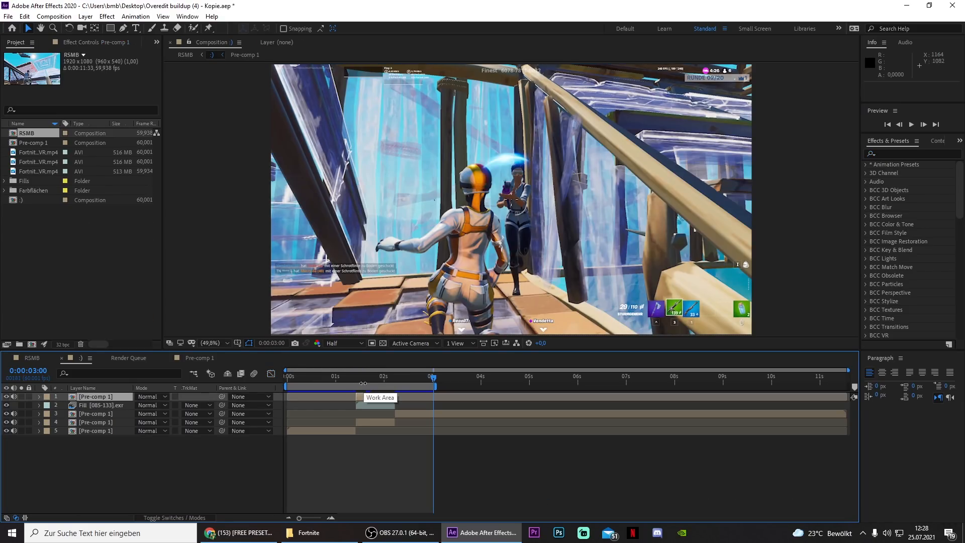
Delete the Basic 3D effect from the top pre-comp segment and turn that segment into a 3D layer
{"action": "left_click", "coordinate": [357, 376]}
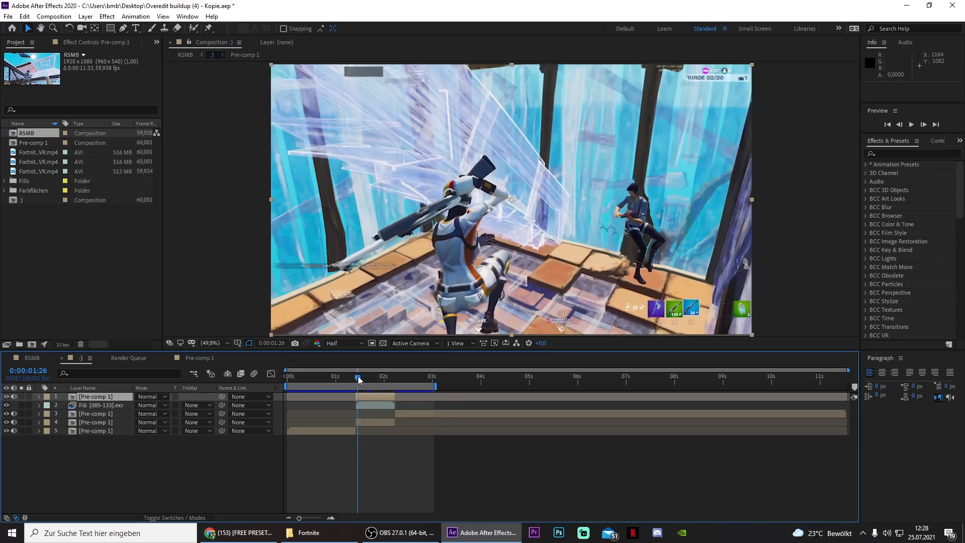
{"action": "key", "text": "e"}
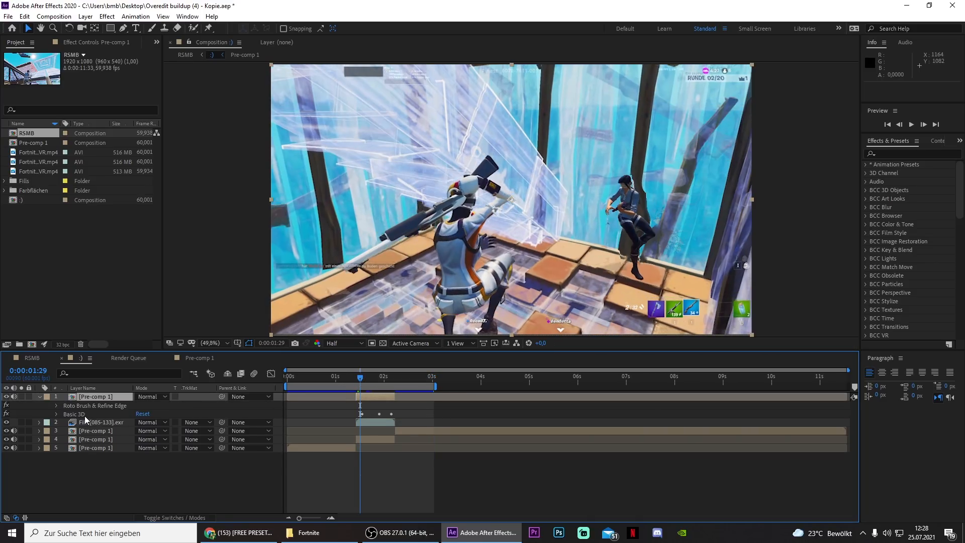
{"action": "left_click", "coordinate": [87, 415]}
{"action": "key", "text": "Delete"}
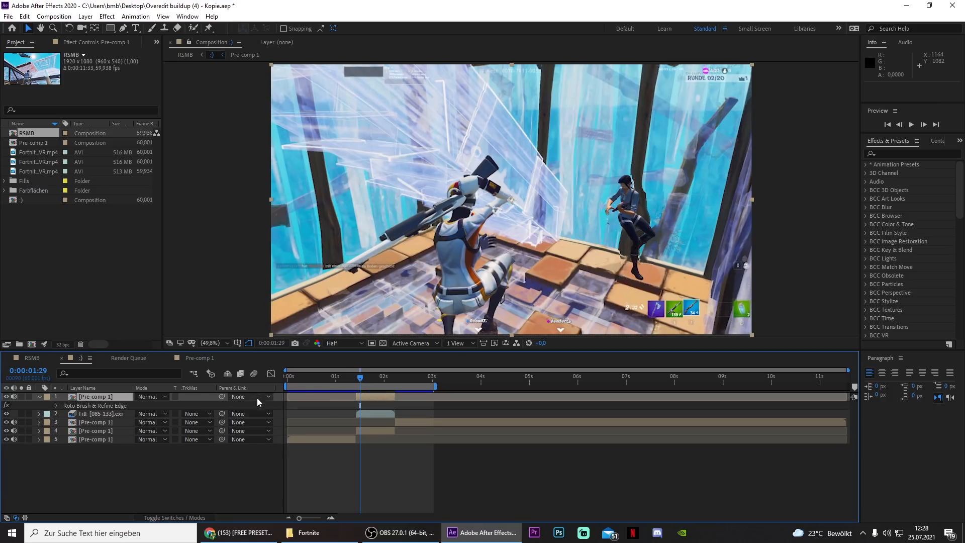
{"action": "left_click", "coordinate": [193, 518]}
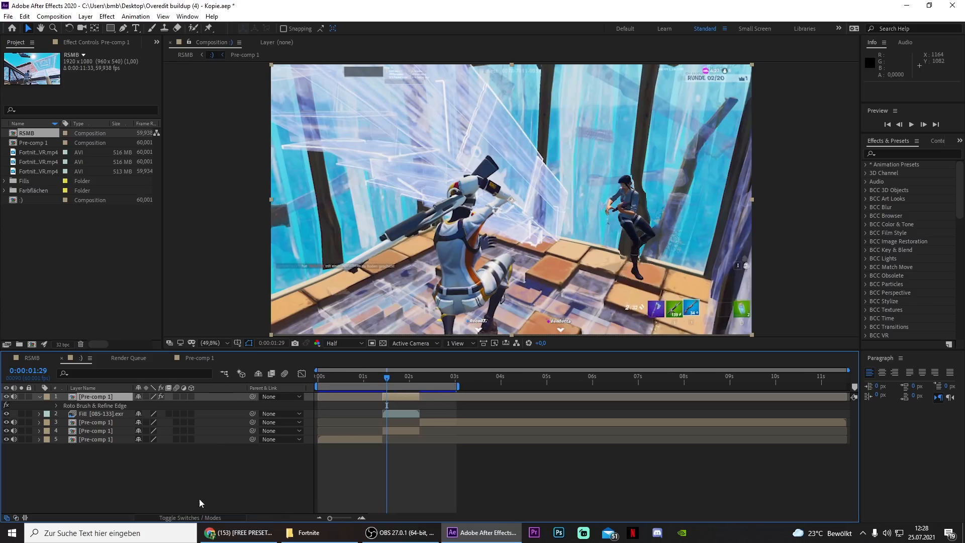
{"action": "left_click", "coordinate": [192, 397]}
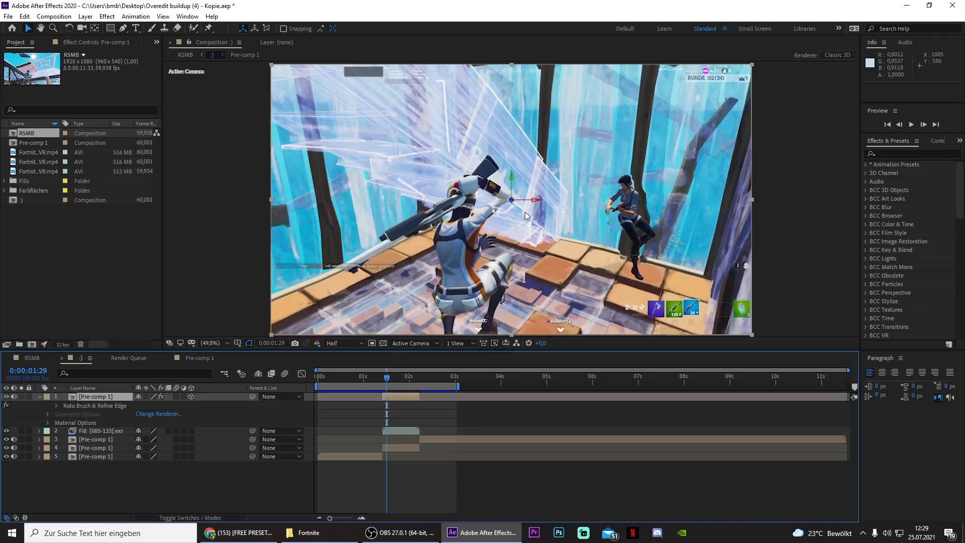
Set keyframes for the top segment's Anchor Point and Position at 0:00:01:24
{"action": "left_click_drag", "start_coordinate": [387, 377], "coordinate": [383, 377]}
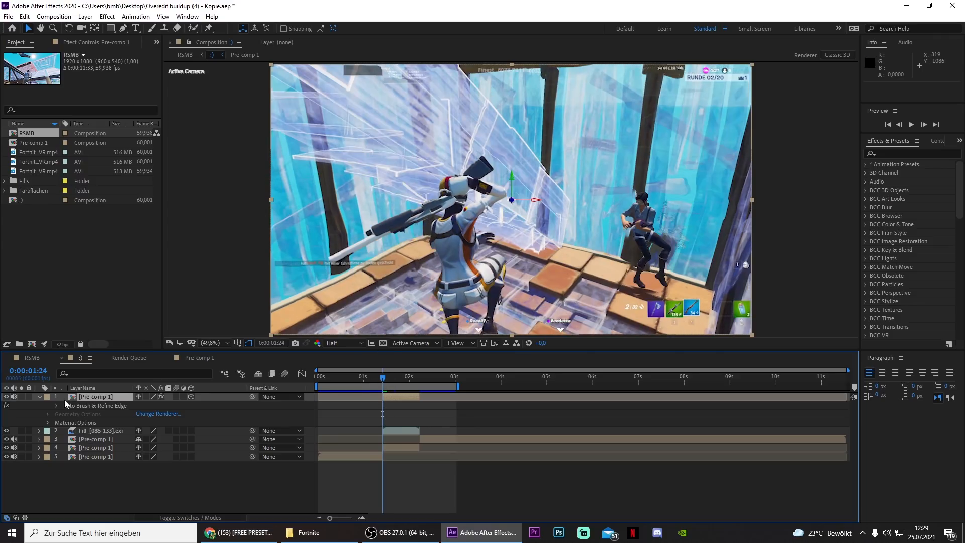
{"action": "left_click", "coordinate": [41, 397]}
{"action": "left_click", "coordinate": [40, 397]}
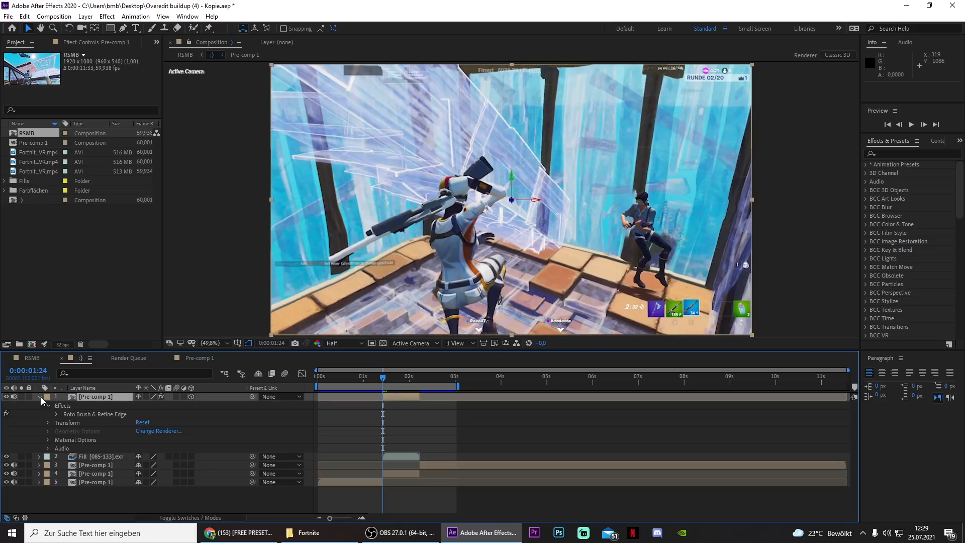
{"action": "left_click", "coordinate": [49, 422]}
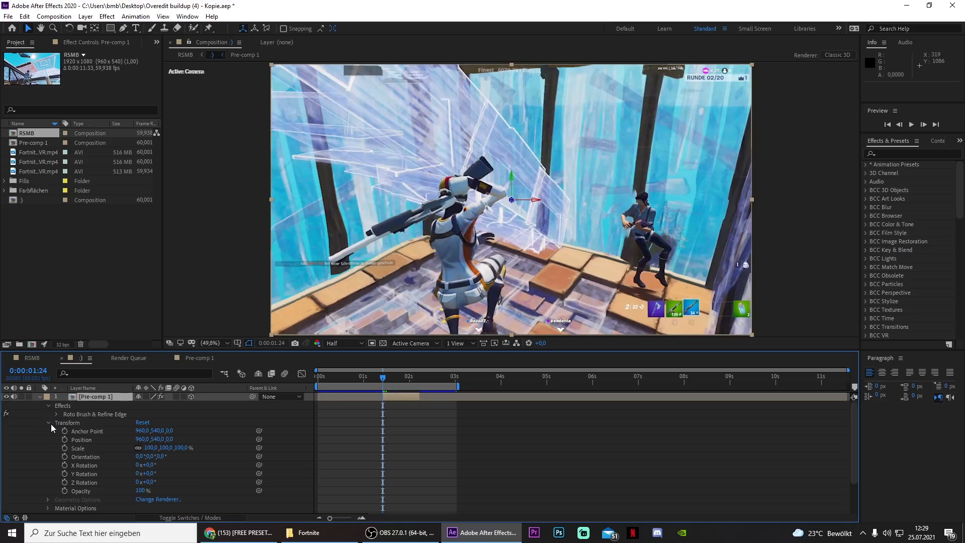
{"action": "left_click", "coordinate": [65, 431]}
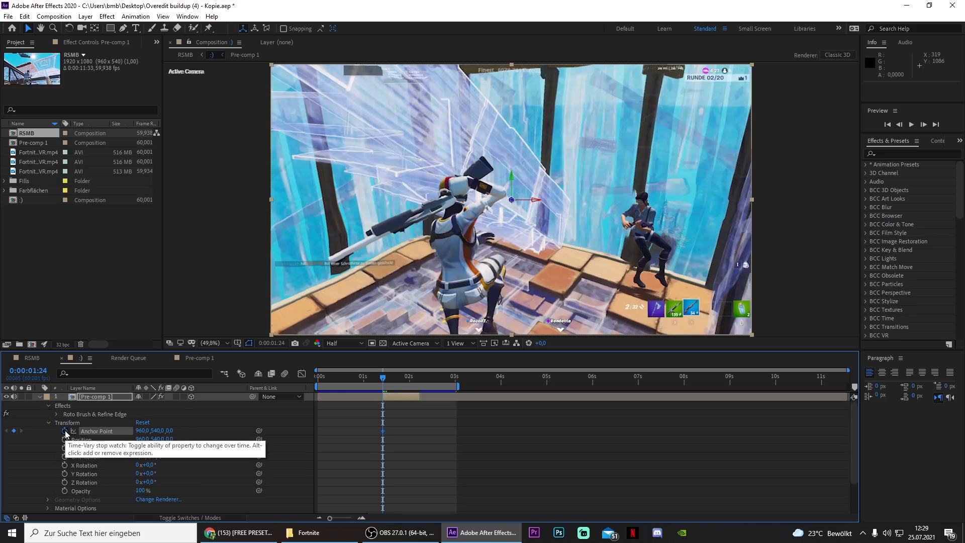
{"action": "left_click", "coordinate": [65, 439]}
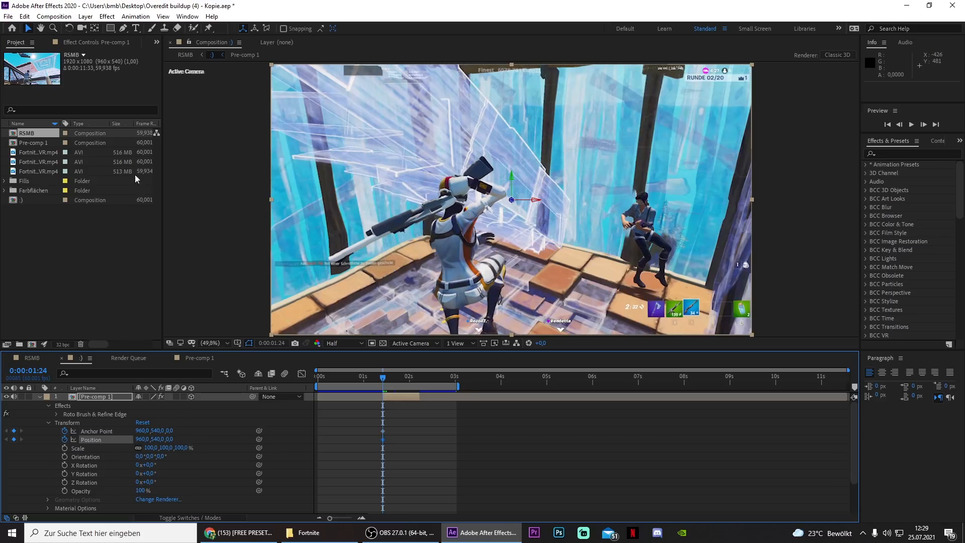
Use the Pan Behind tool to centre the top segment's anchor point on the enemy player, re-centring it every three frames from 0:00:01:24 to 0:00:01:30
{"action": "left_click", "coordinate": [94, 29]}
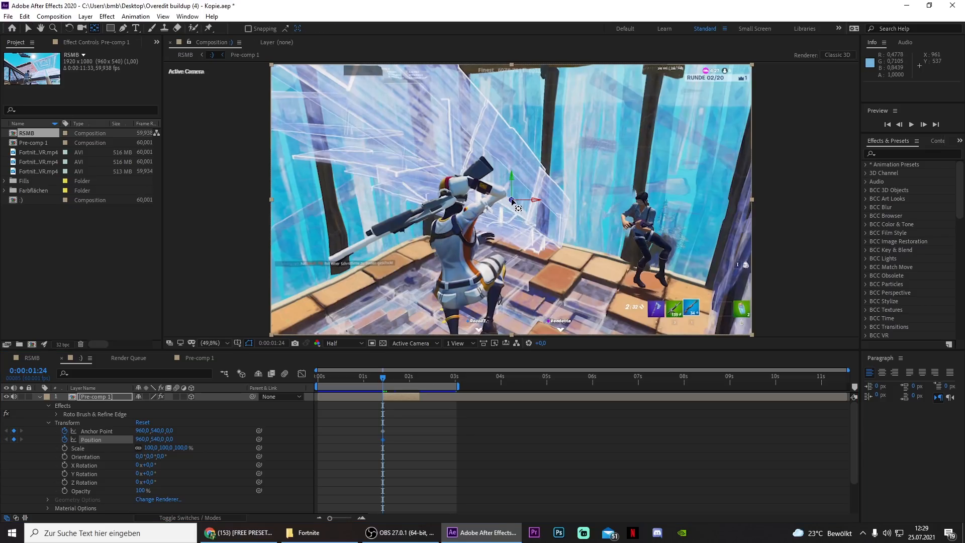
{"action": "left_click_drag", "start_coordinate": [512, 200], "coordinate": [645, 225]}
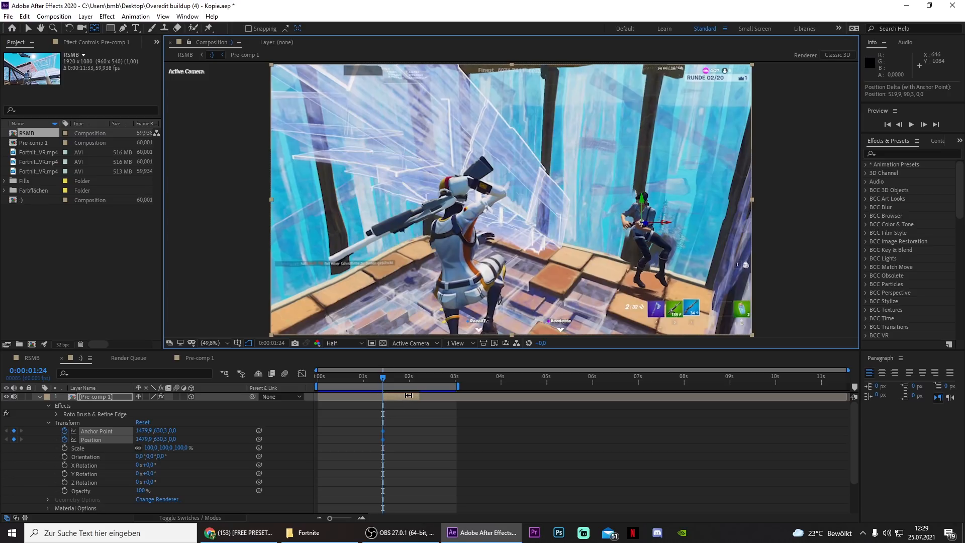
{"action": "key", "text": "Page_Down"}
{"action": "key", "text": "Page_Down"}
{"action": "key", "text": "Page_Down"}
{"action": "mouse_move", "coordinate": [643, 221]}
{"action": "left_mouse_down"}
{"action": "mouse_move", "coordinate": [631, 201]}
{"action": "mouse_move", "coordinate": [632, 211]}
{"action": "left_mouse_up"}
{"action": "key", "text": "Page_Down"}
{"action": "key", "text": "Page_Down"}
{"action": "key", "text": "Page_Down"}
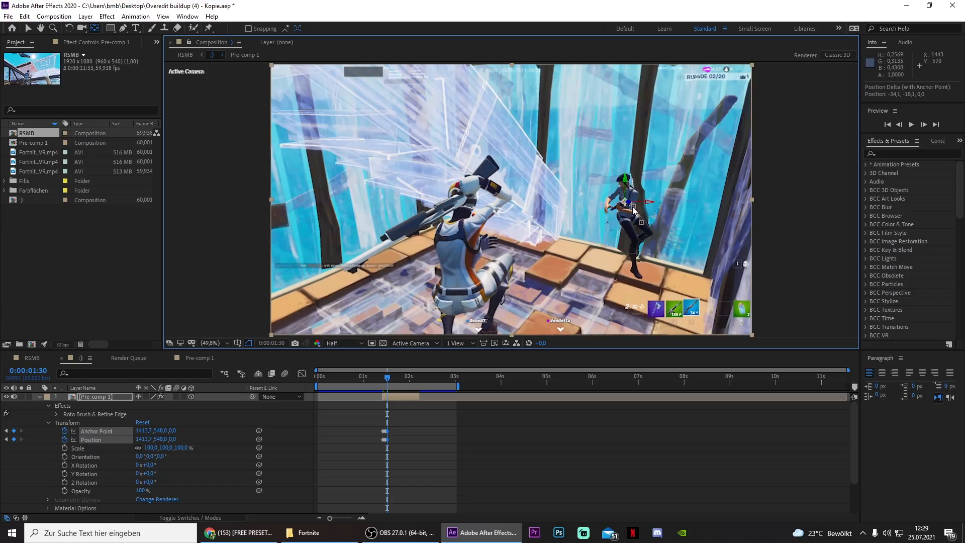
Keep re-centring the top segment's anchor point on the moving enemy player every few frames until that segment ends
{"action": "key", "text": "Page_Down"}
{"action": "key", "text": "Page_Down"}
{"action": "key", "text": "Page_Down"}
{"action": "key", "text": "Page_Down"}
{"action": "key", "text": "Page_Down"}
{"action": "key", "text": "Page_Down"}
{"action": "key", "text": "Page_Down"}
{"action": "key", "text": "Page_Down"}
{"action": "key", "text": "Page_Down"}
{"action": "key", "text": "Page_Down"}
{"action": "left_click_drag", "start_coordinate": [626, 202], "coordinate": [615, 186]}
{"action": "key", "text": "Page_Down"}
{"action": "key", "text": "Page_Down"}
{"action": "key", "text": "Page_Down"}
{"action": "key", "text": "Page_Down"}
{"action": "key", "text": "Page_Down"}
{"action": "key", "text": "Page_Down"}
{"action": "key", "text": "Page_Down"}
{"action": "key", "text": "Page_Down"}
{"action": "key", "text": "Page_Down"}
{"action": "left_click_drag", "start_coordinate": [616, 187], "coordinate": [581, 169]}
{"action": "key", "text": "Page_Down"}
{"action": "key", "text": "Page_Down"}
{"action": "key", "text": "Page_Down"}
{"action": "key", "text": "Page_Down"}
{"action": "key", "text": "Page_Down"}
{"action": "key", "text": "Page_Down"}
{"action": "key", "text": "Page_Down"}
{"action": "key", "text": "Page_Down"}
{"action": "key", "text": "Page_Down"}
{"action": "key", "text": "Page_Down"}
{"action": "key", "text": "Page_Down"}
{"action": "key", "text": "Page_Down"}
{"action": "key", "text": "Page_Down"}
{"action": "key", "text": "Page_Down"}
{"action": "key", "text": "Page_Down"}
{"action": "key", "text": "Page_Down"}
{"action": "key", "text": "Page_Down"}
{"action": "key", "text": "Page_Down"}
{"action": "key", "text": "Page_Down"}
{"action": "key", "text": "Page_Down"}
{"action": "key", "text": "Page_Down"}
{"action": "key", "text": "Page_Down"}
{"action": "left_click_drag", "start_coordinate": [581, 169], "coordinate": [543, 221]}
{"action": "key", "text": "Page_Down"}
{"action": "key", "text": "Page_Down"}
{"action": "key", "text": "Page_Down"}
{"action": "key", "text": "Page_Down"}
{"action": "key", "text": "Left"}
{"action": "key", "text": "Left"}
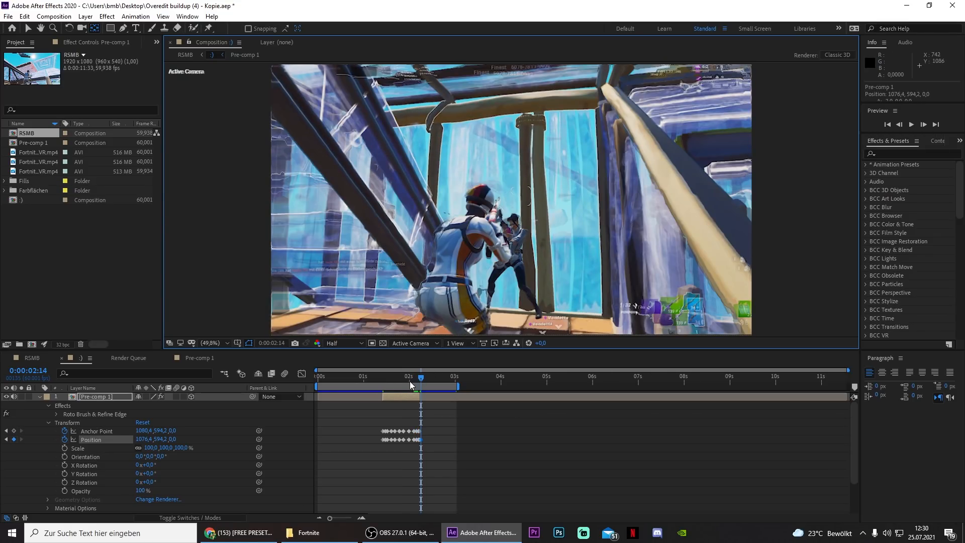
Keyframe the top segment's Y Rotation at 0° at 0:00:01:23 and at 360° at 0:00:02:12
{"action": "left_click_drag", "start_coordinate": [410, 385], "coordinate": [382, 388]}
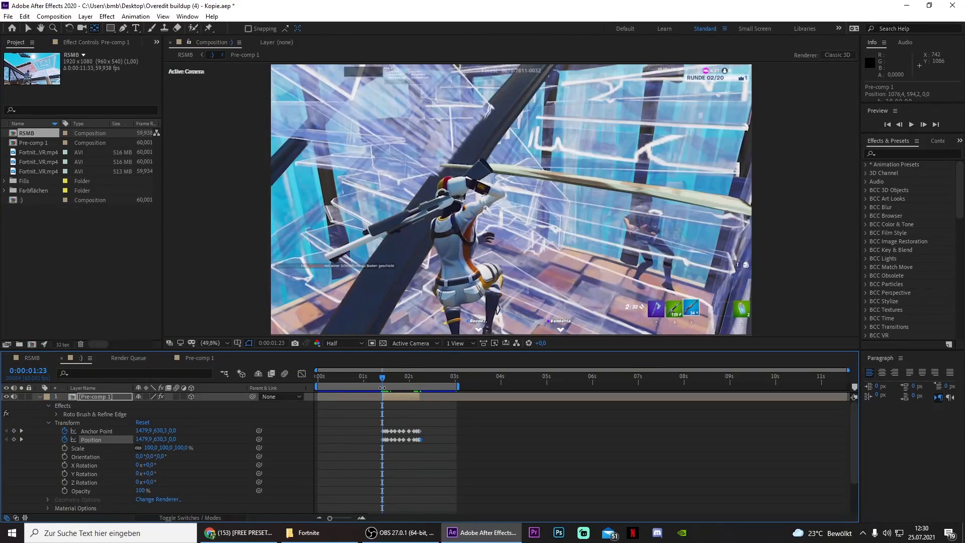
{"action": "left_click", "coordinate": [65, 474]}
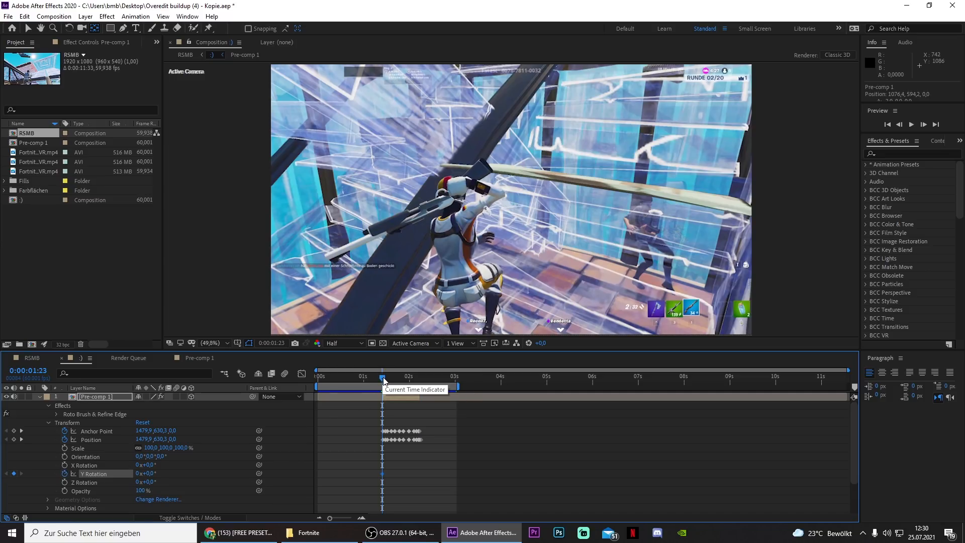
{"action": "left_click_drag", "start_coordinate": [383, 381], "coordinate": [421, 385]}
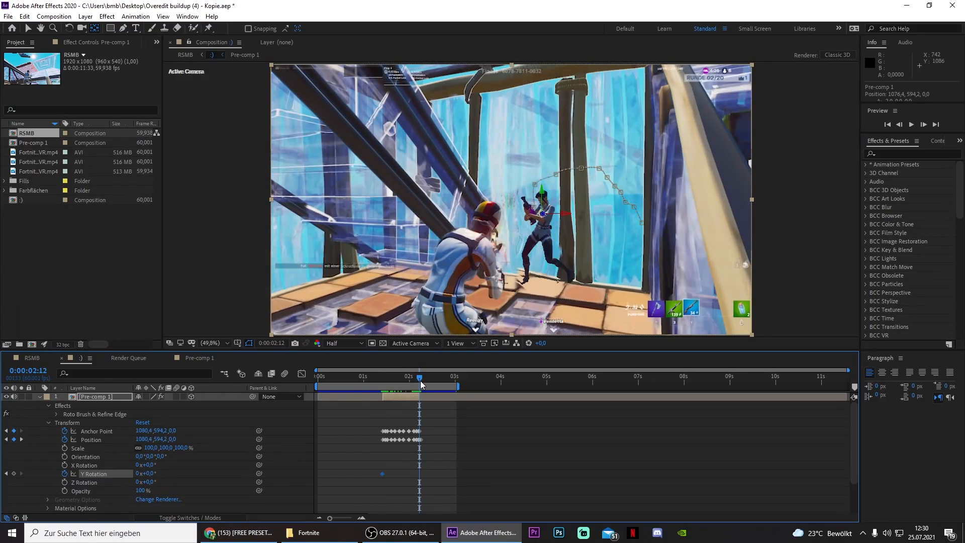
{"action": "left_click", "coordinate": [151, 473]}
{"action": "type", "text": "360"}
{"action": "key", "text": "Return"}
Set the incoming and outgoing velocity influence of both Y Rotation keyframes to 90%
{"action": "left_click_drag", "start_coordinate": [476, 482], "coordinate": [383, 472]}
{"action": "right_click", "coordinate": [382, 473]}
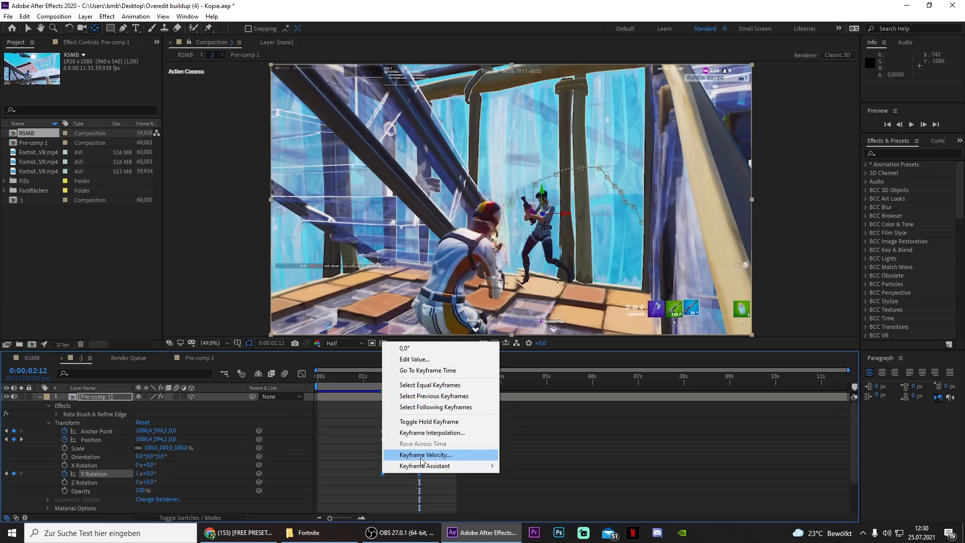
{"action": "left_click", "coordinate": [418, 456]}
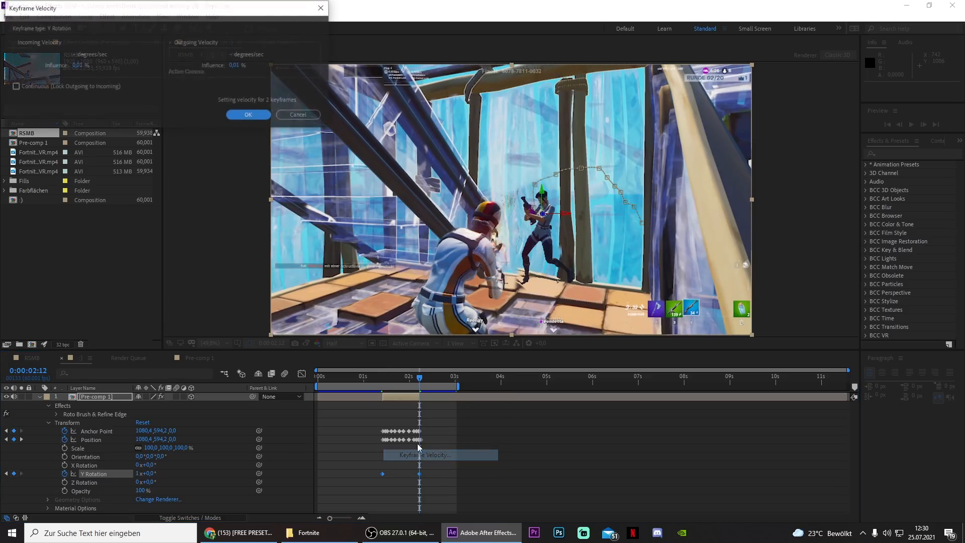
{"action": "left_click", "coordinate": [79, 67]}
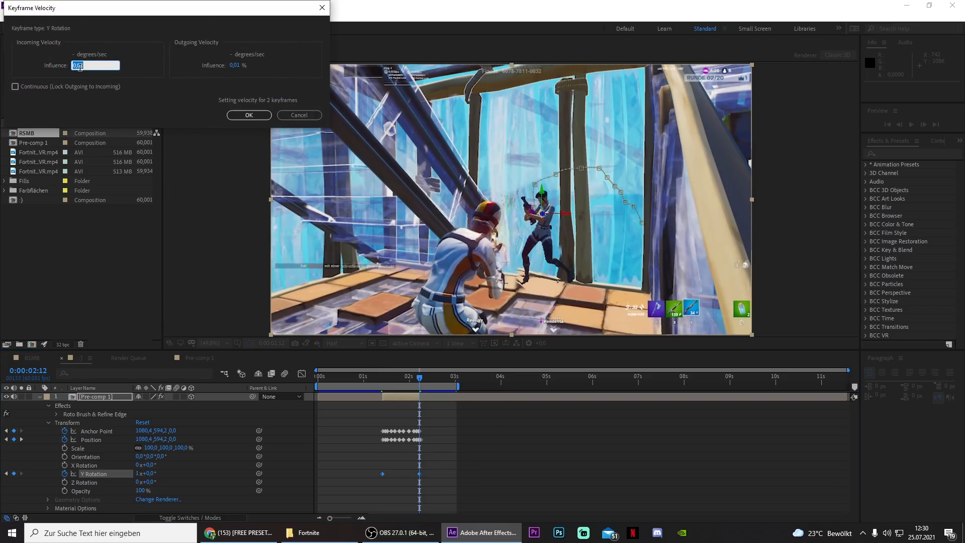
{"action": "type", "text": "90"}
{"action": "key", "text": "Return"}
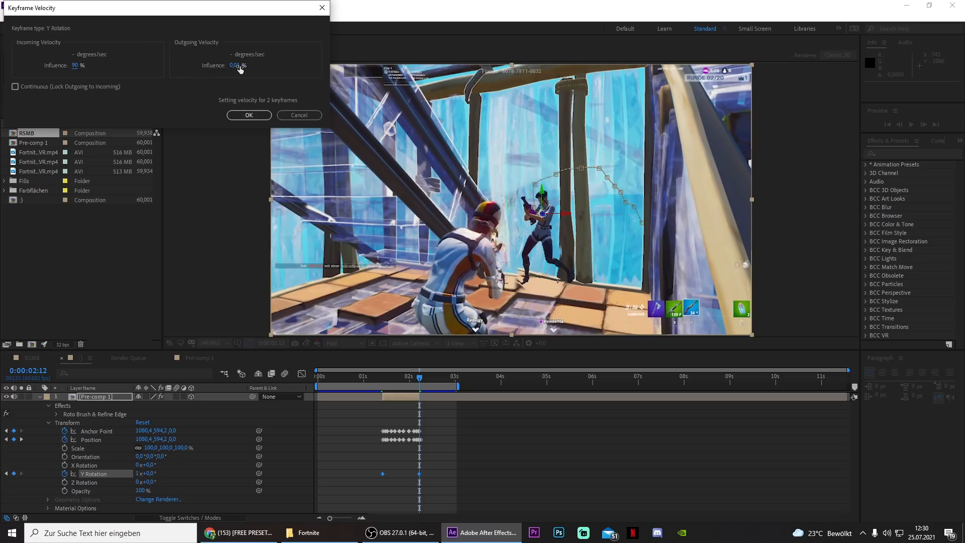
{"action": "left_click", "coordinate": [238, 66]}
{"action": "type", "text": "90"}
{"action": "key", "text": "Return"}
{"action": "key", "text": "Return"}
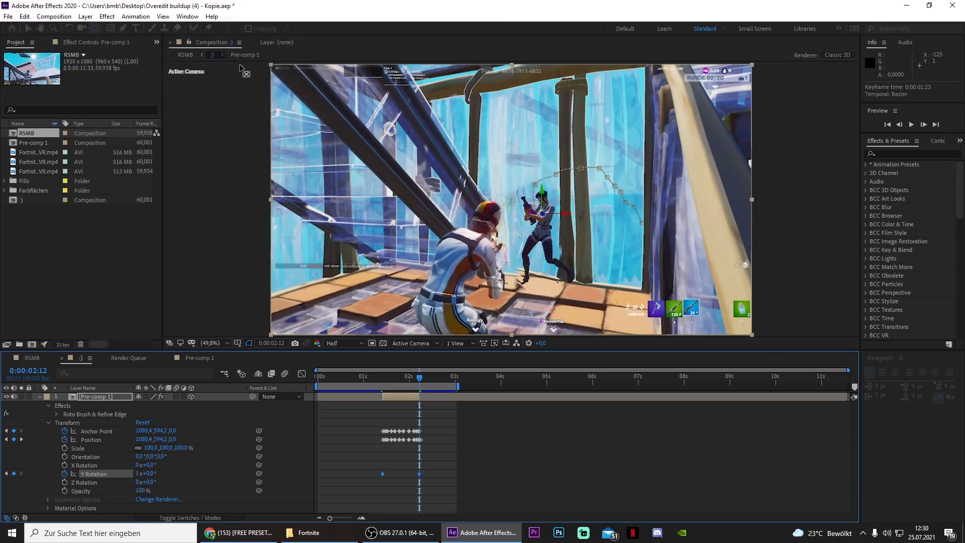
Scrub back and forth over the top segment to review the enemy player's animation
{"action": "left_click", "coordinate": [383, 380]}
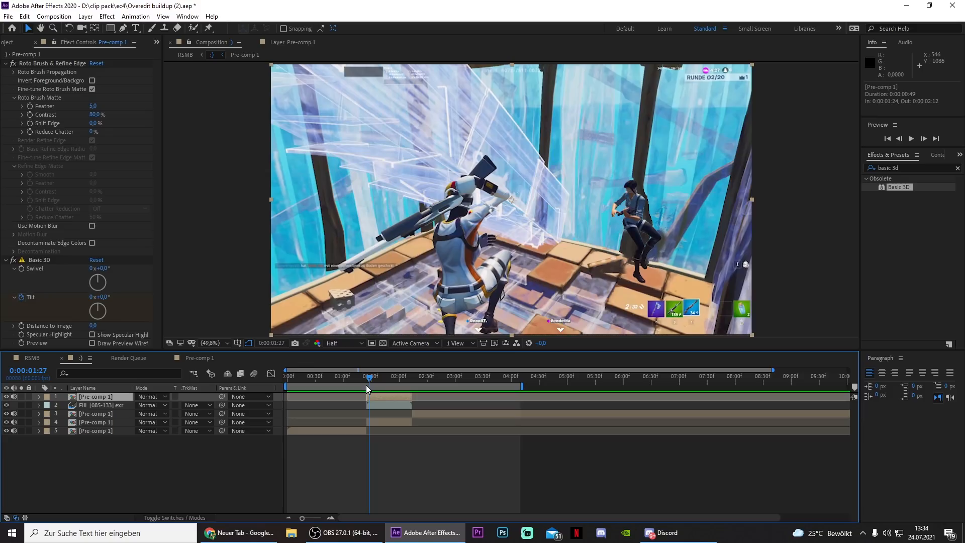
{"action": "left_click_drag", "start_coordinate": [368, 389], "coordinate": [408, 381]}
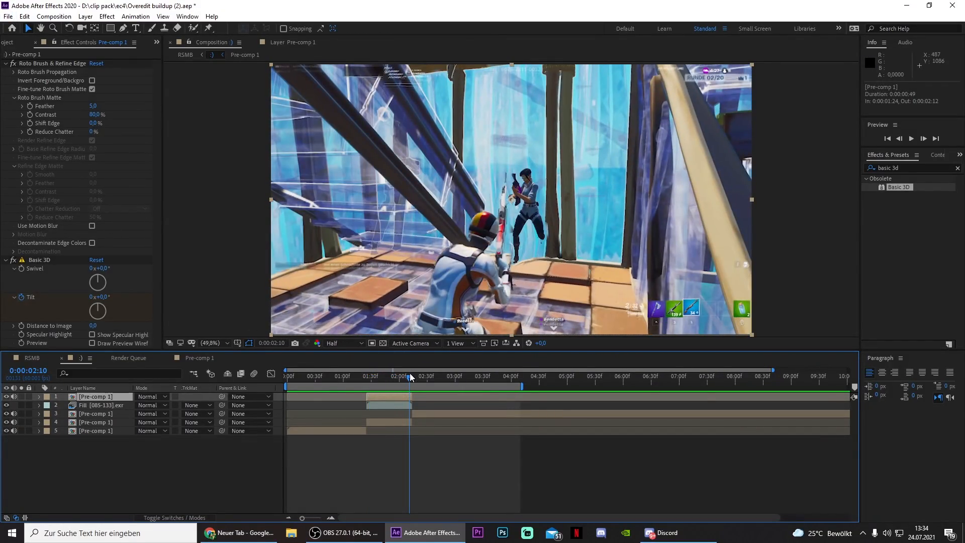
{"action": "left_click_drag", "start_coordinate": [408, 381], "coordinate": [374, 382]}
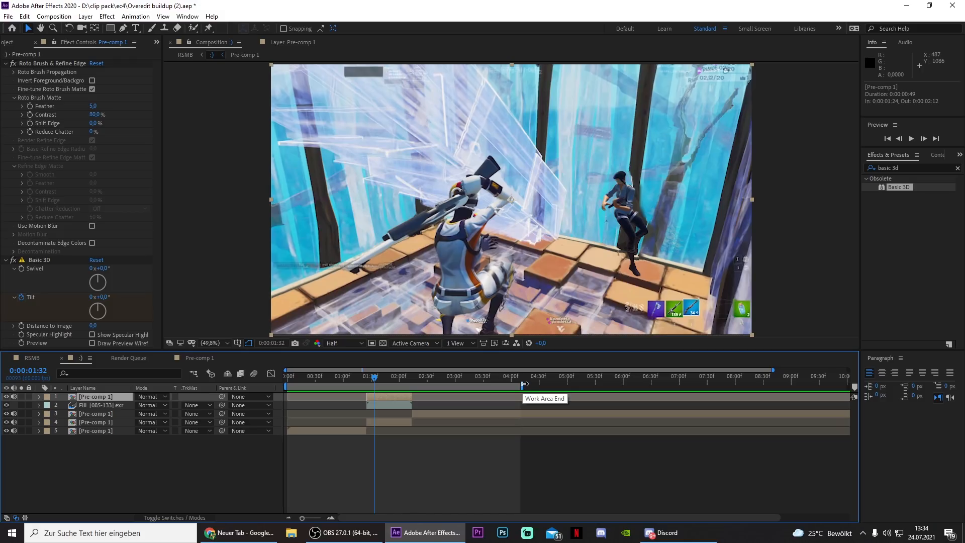
Set the work area to span from 0:00:00:00 to 0:00:03:00
{"action": "left_click_drag", "start_coordinate": [524, 385], "coordinate": [637, 386]}
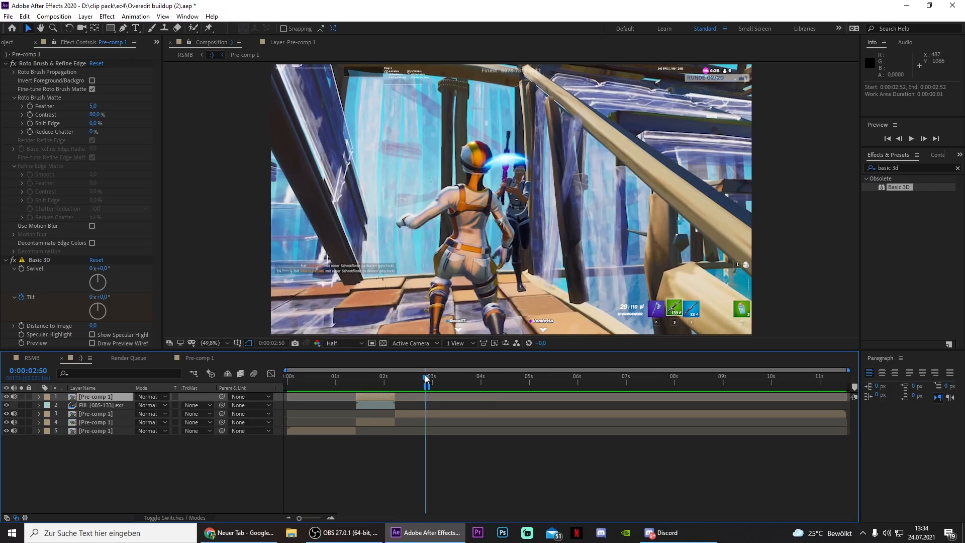
{"action": "mouse_move", "coordinate": [426, 381]}
{"action": "left_mouse_down"}
{"action": "mouse_move", "coordinate": [282, 382]}
{"action": "mouse_move", "coordinate": [433, 376]}
{"action": "left_mouse_up"}
{"action": "key", "text": "b"}
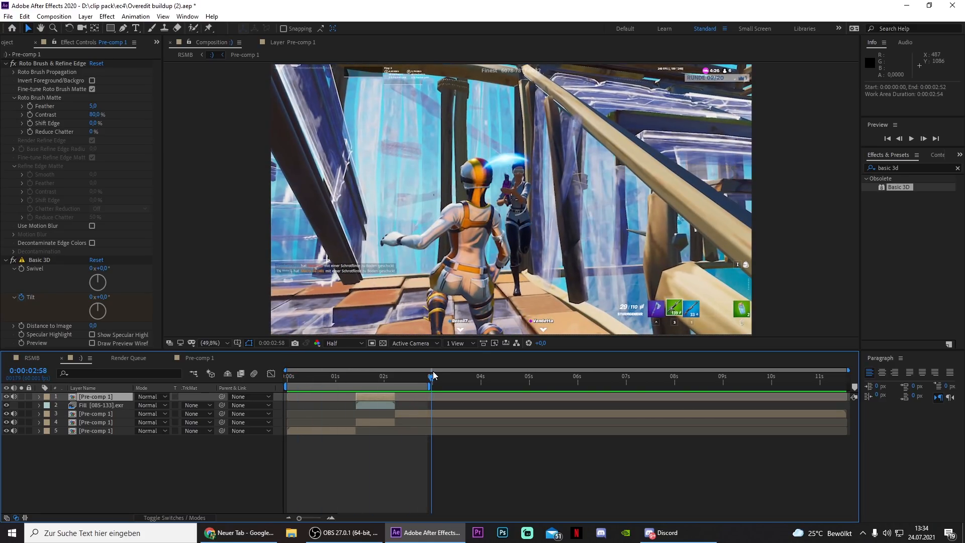
{"action": "key", "text": "n"}
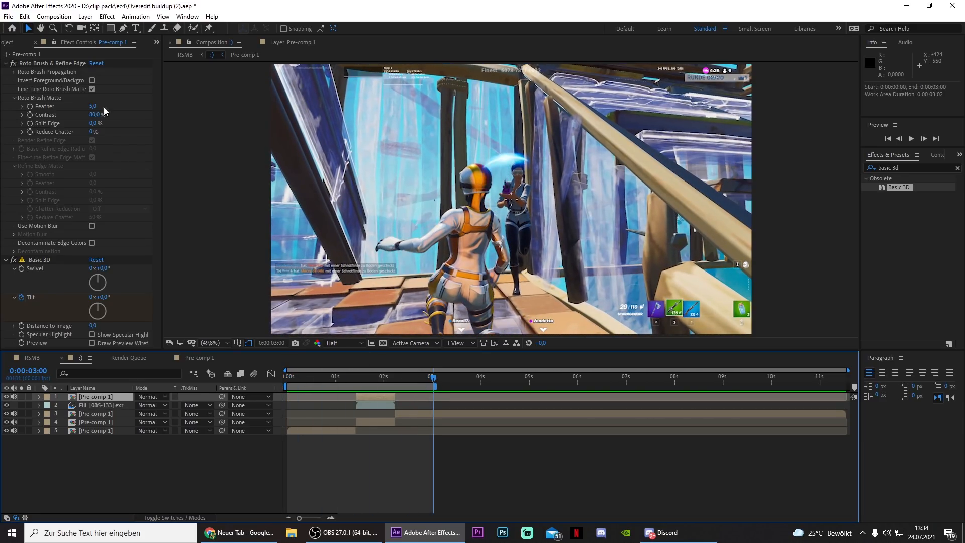
Add the :) composition to the Render Queue, keeping the suggested output file
{"action": "left_click", "coordinate": [10, 17]}
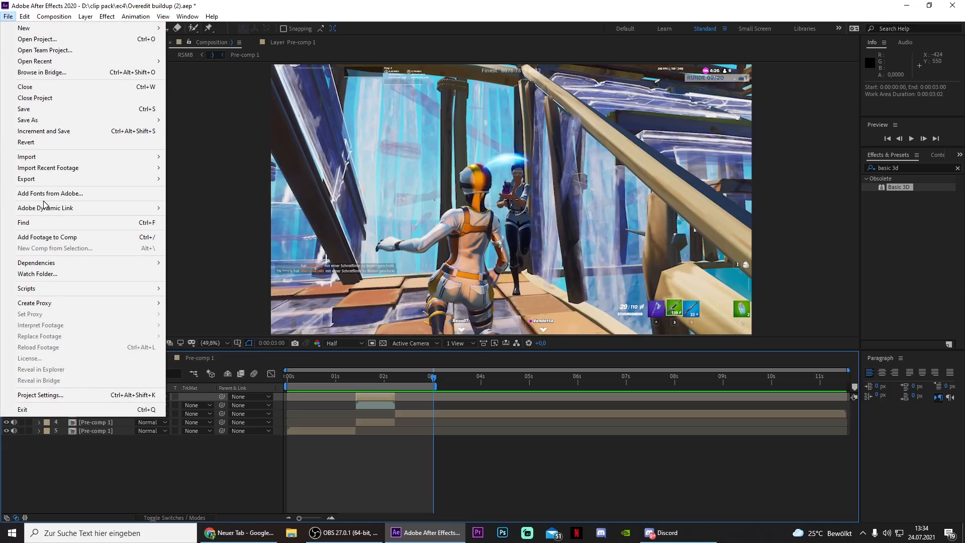
{"action": "mouse_move", "coordinate": [58, 184]}
{"action": "left_click", "coordinate": [209, 190]}
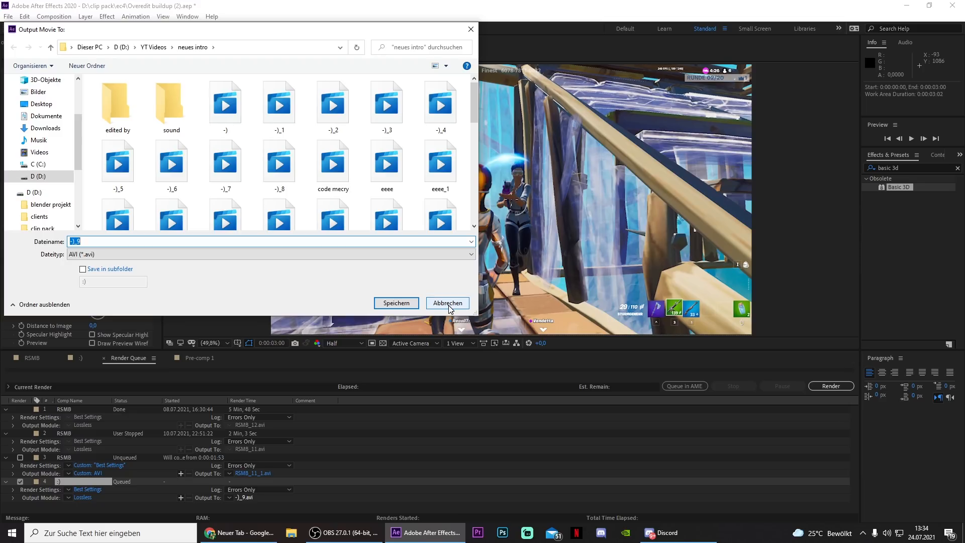
{"action": "left_click", "coordinate": [447, 303]}
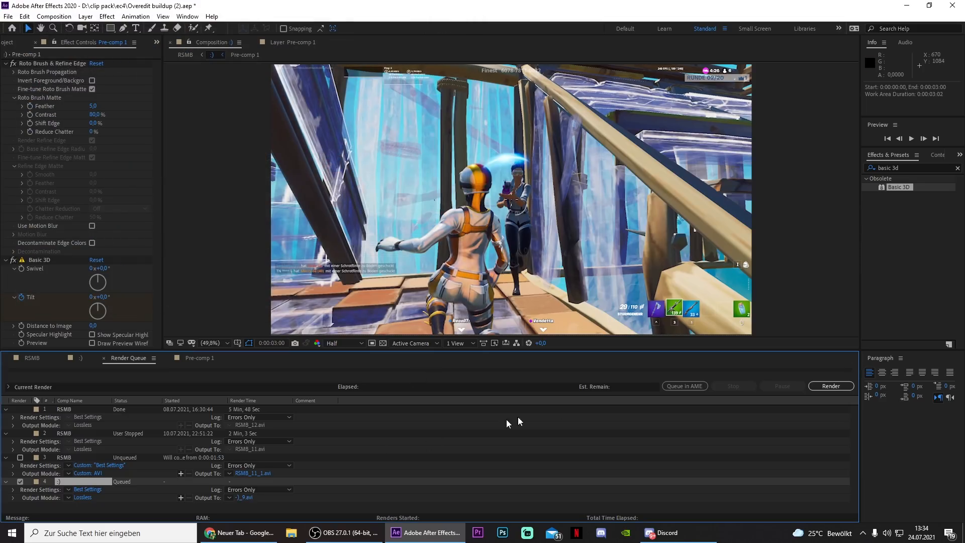
Start rendering the queued :) composition and stop the render shortly after it begins
{"action": "left_click", "coordinate": [832, 386]}
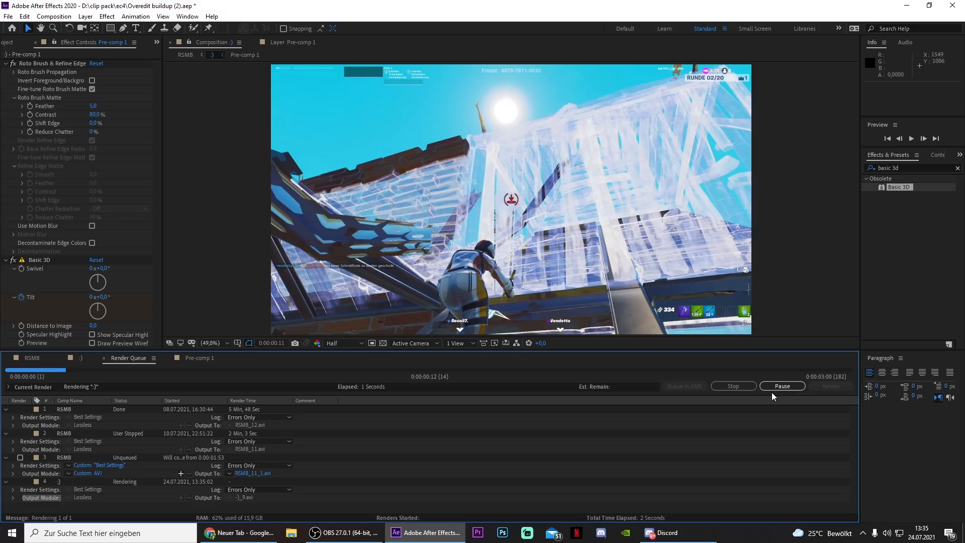
{"action": "key", "text": "Escape"}
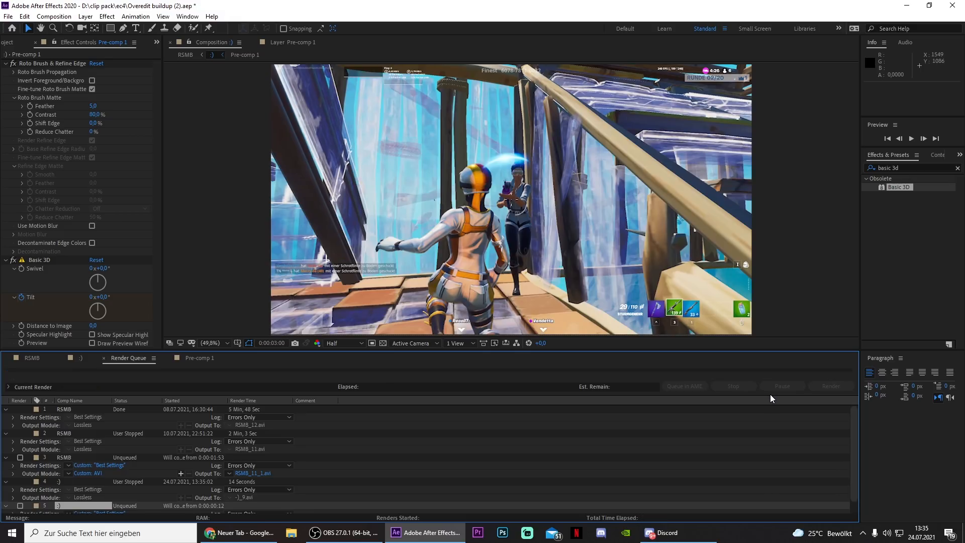